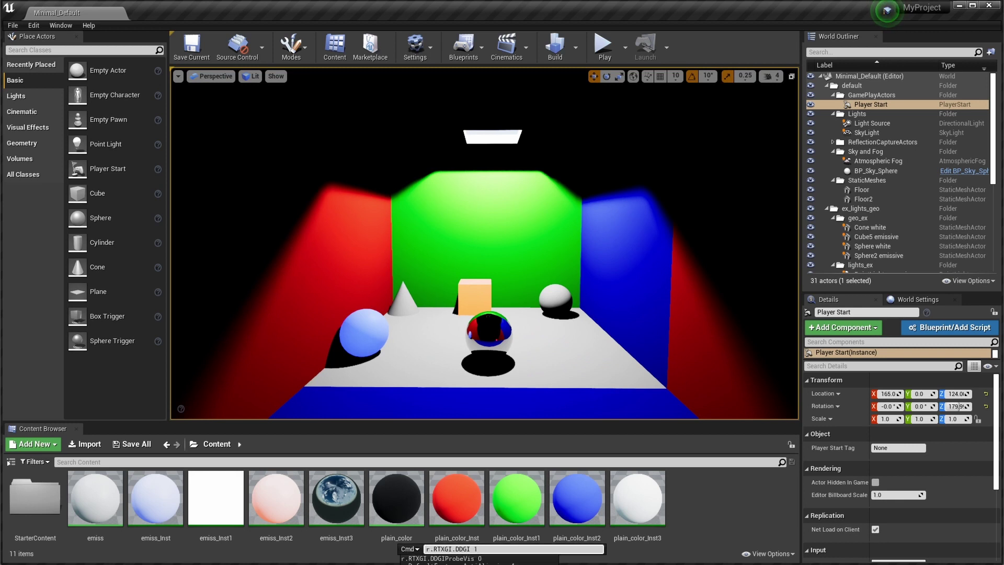
Run the console command r.RTXGI.DDGI 1 and inspect the lit spheres, cone and cube in the coloured room.
key(Return)
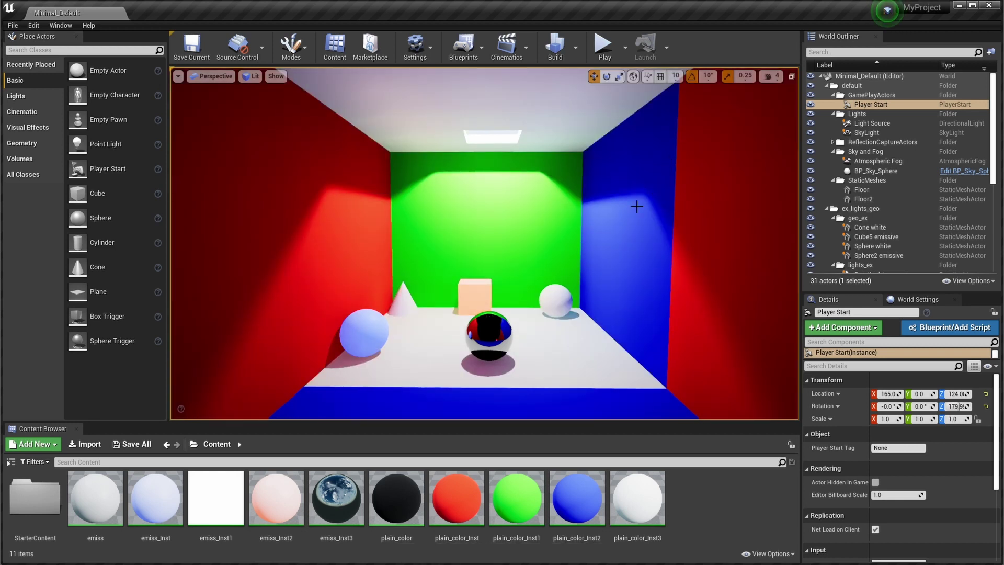
key(w)
right_drag(578, 311, 497, 371)
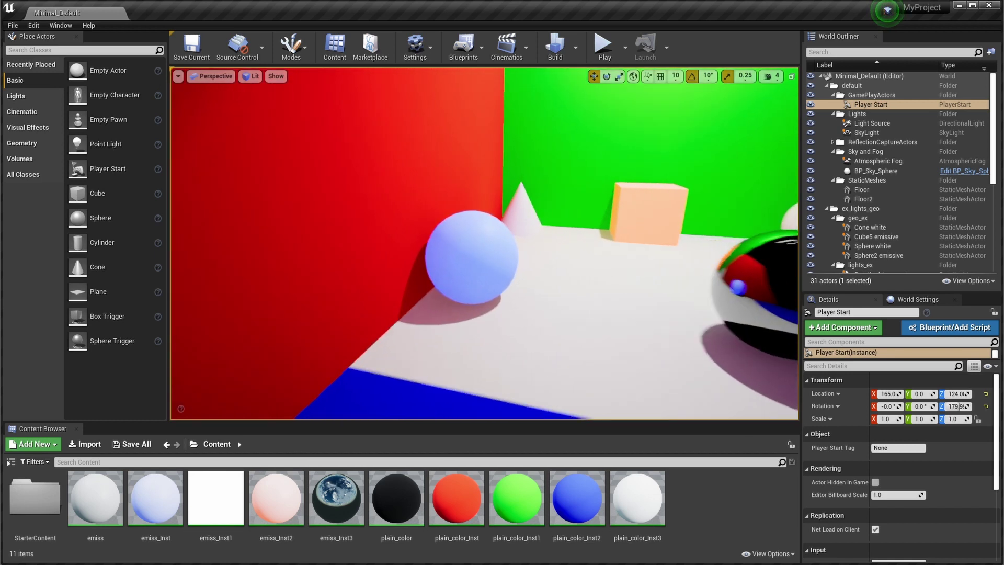
right_drag(555, 230, 564, 314)
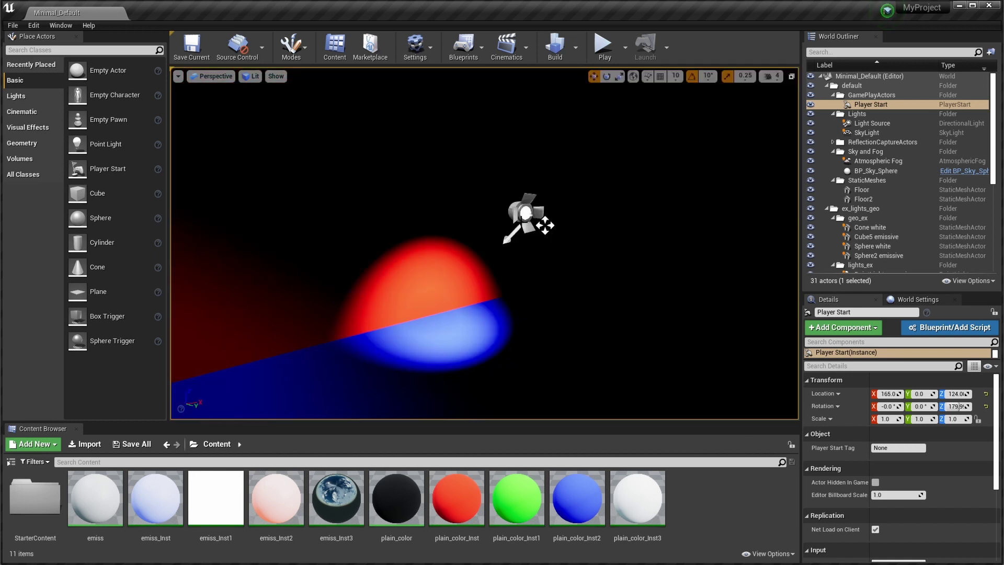
Toggle game view at the spotlit corner and enter the console command r.RTXGI.DDGI 0.
key(g)
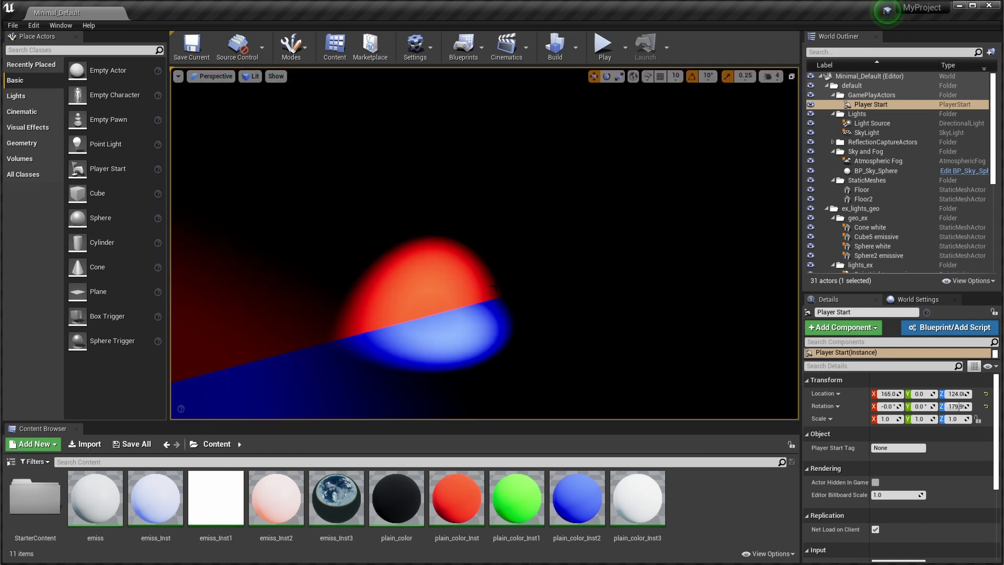
key(grave)
text(r.RTXGI.DDGI 0)
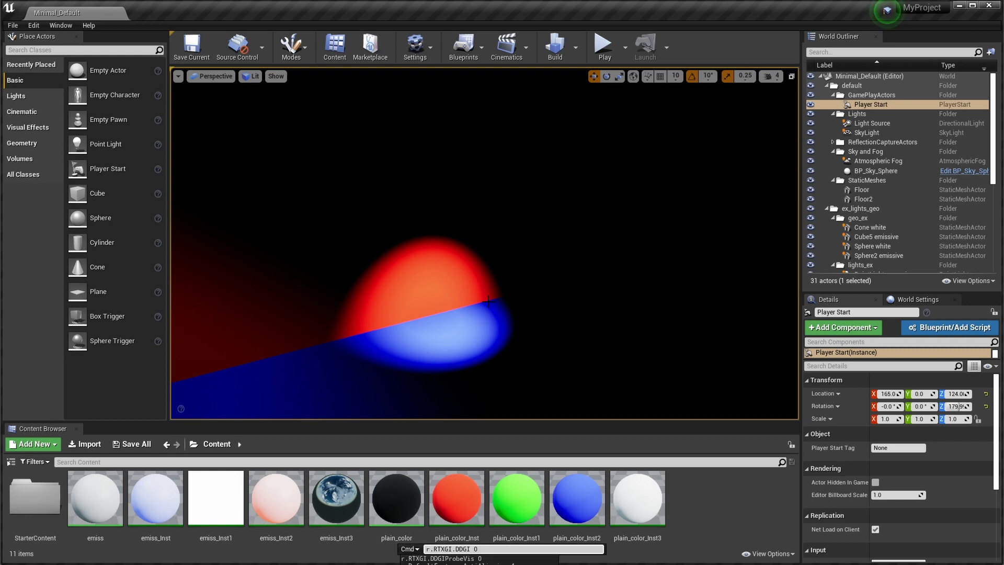
key(Return)
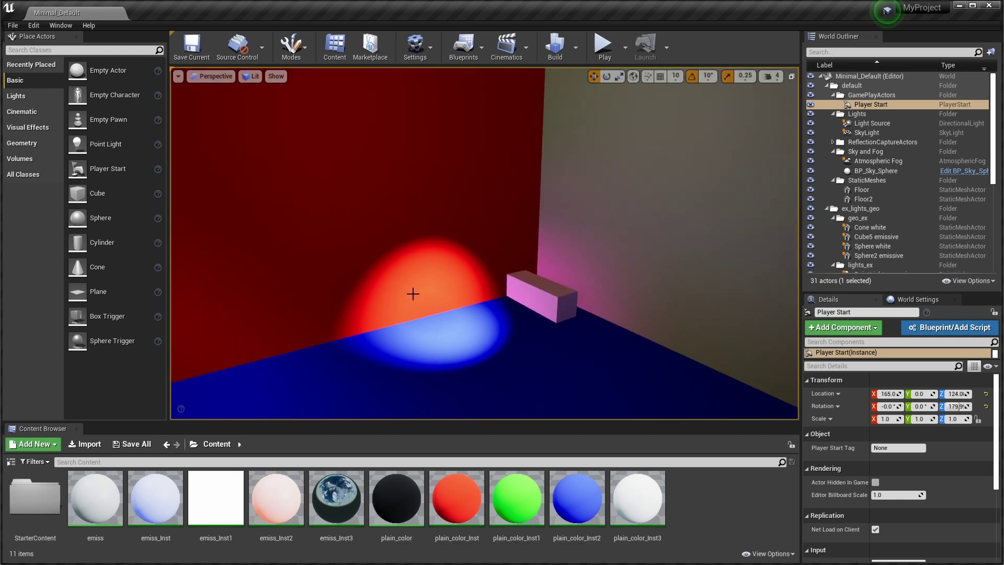
Select the SpotLight corner actor and rotate it with the rotation gizmo.
click(528, 214)
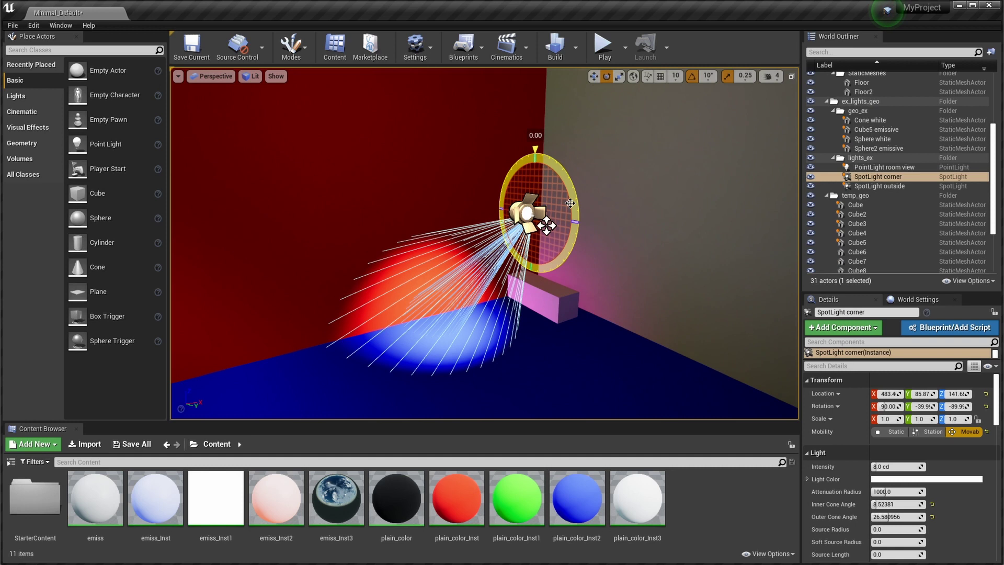
click(570, 203)
click(525, 218)
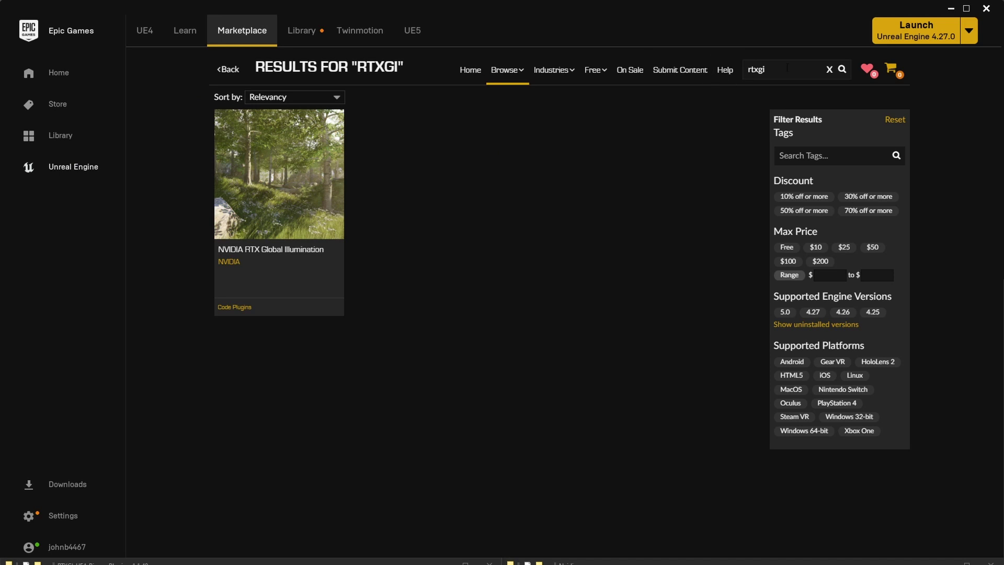
Switch to the Epic Games Launcher, open the NVIDIA RTX Global Illumination marketplace page and follow its external download link.
drag(773, 69, 735, 70)
mouse_move(293, 190)
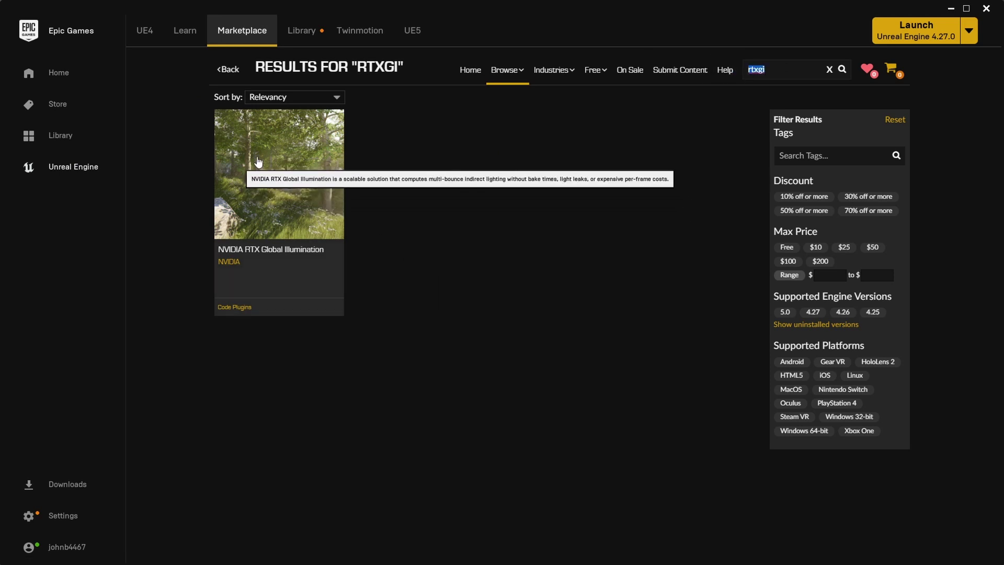
click(251, 179)
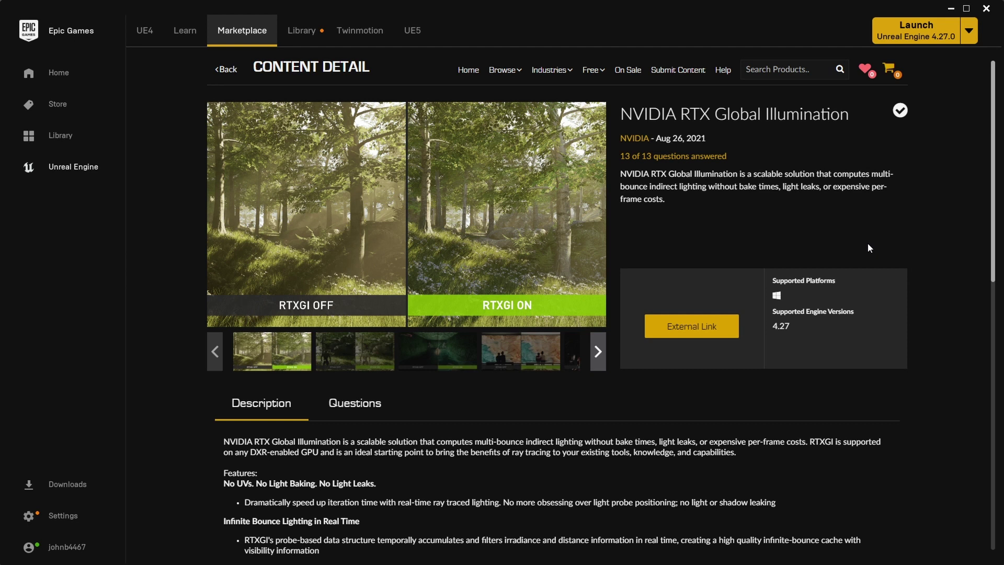
click(691, 326)
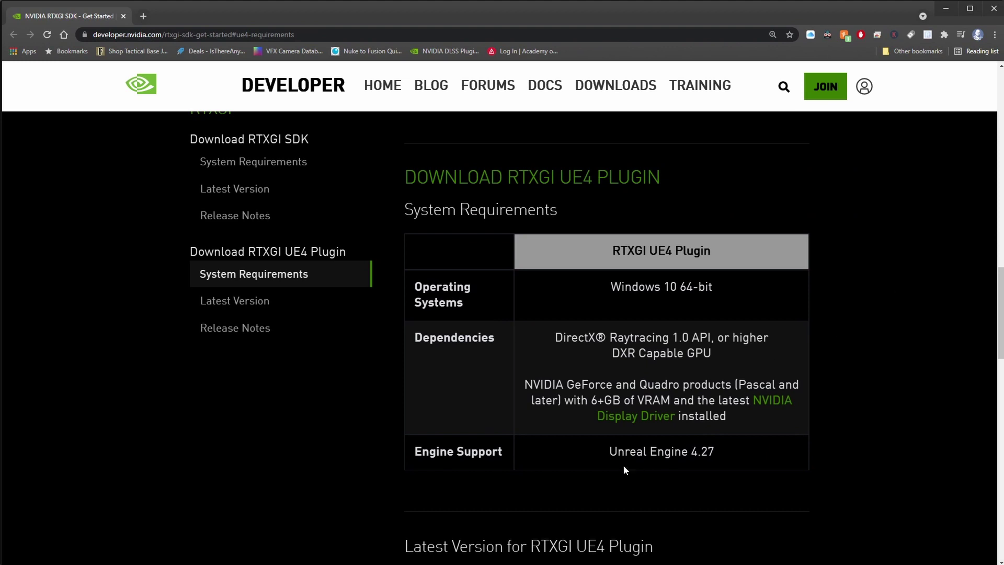
Review the RTXGI UE4 plugin's system requirements, accept the NVIDIA RTX SDKs License Agreement and download the plugin's latest version.
click(657, 450)
scroll(830, 340, down, 1)
scroll(865, 324, down, 2)
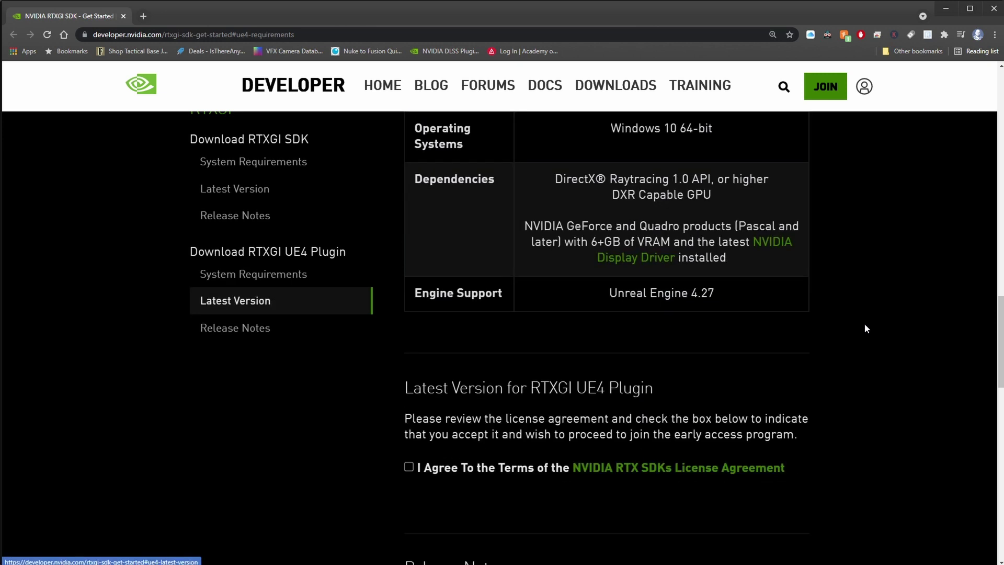
click(410, 468)
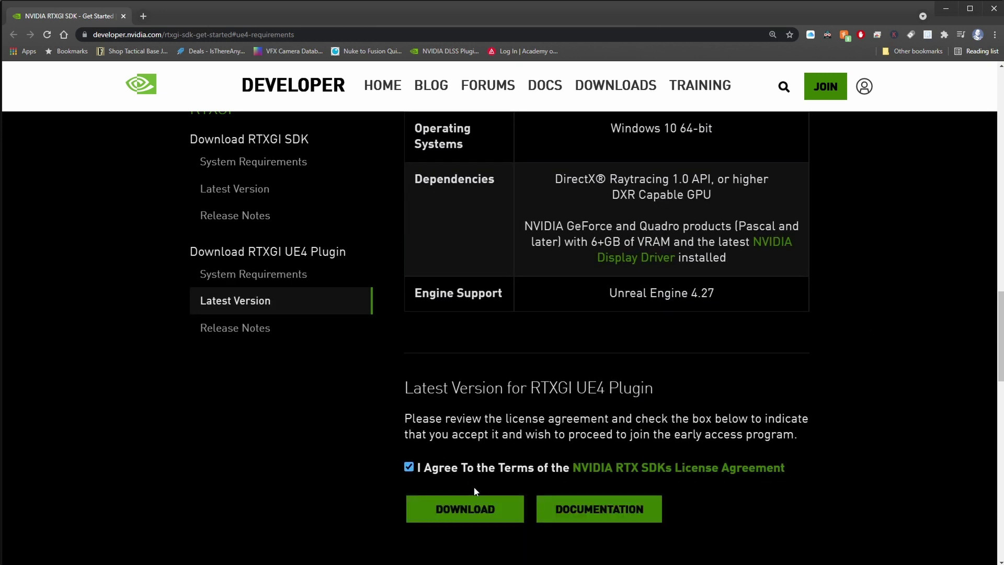
click(478, 505)
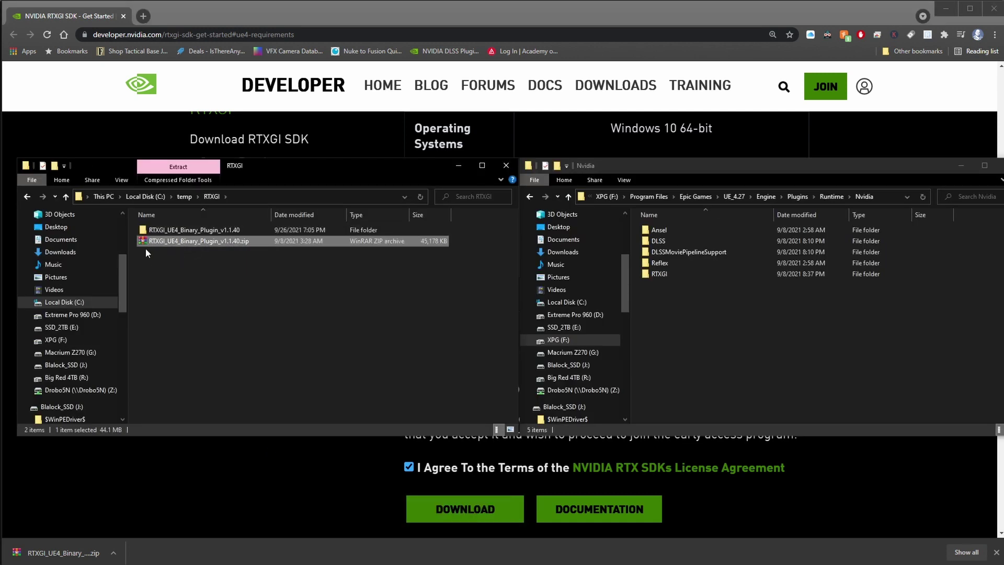
Open the nested RTXGI_UE4_Binary_Plugin_v1.1.40 folders and compare their RTXGI folder with the one in UE_4.27\Engine\Plugins\Runtime\Nvidia.
double_click(169, 230)
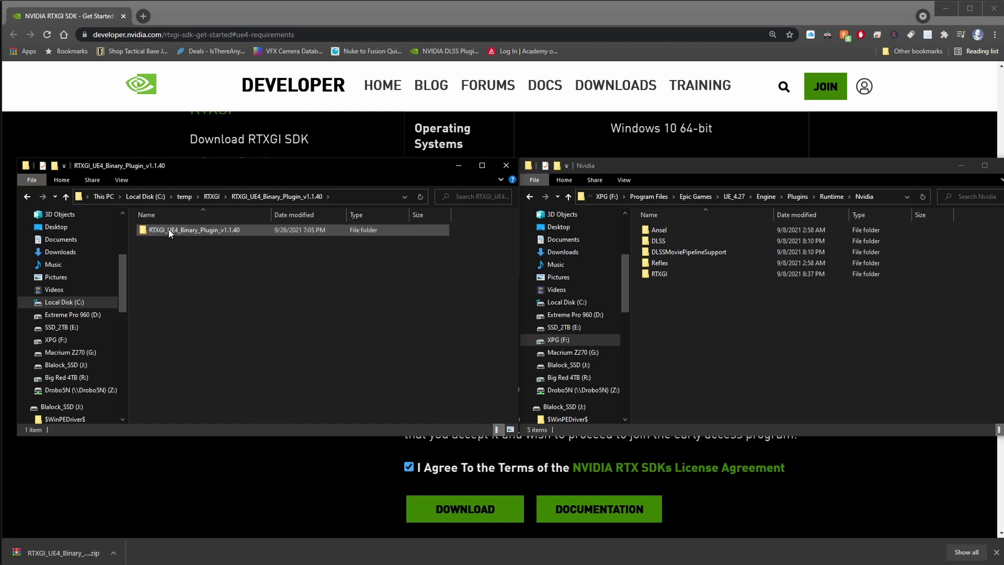
double_click(147, 230)
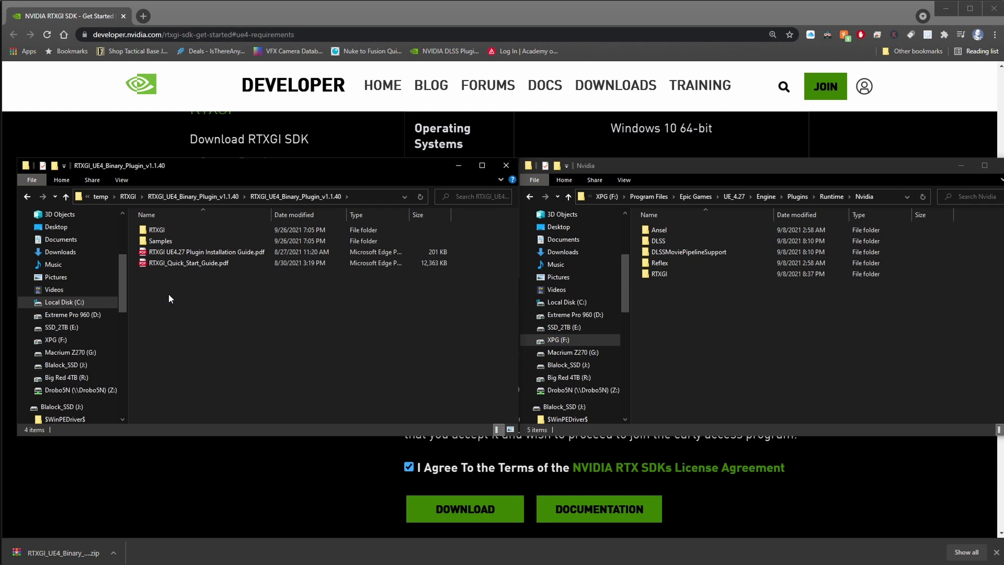
click(146, 233)
right_click(146, 231)
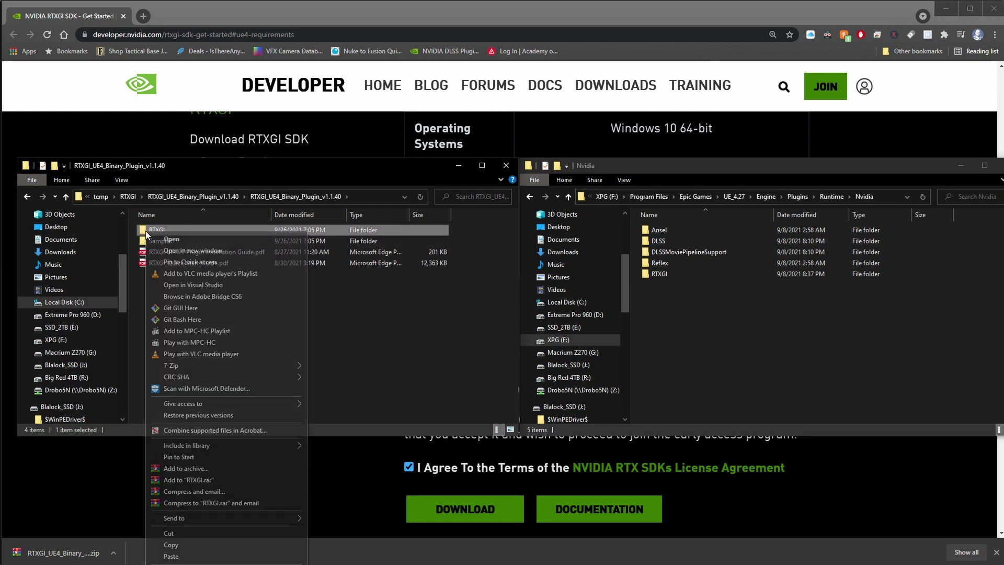
click(755, 323)
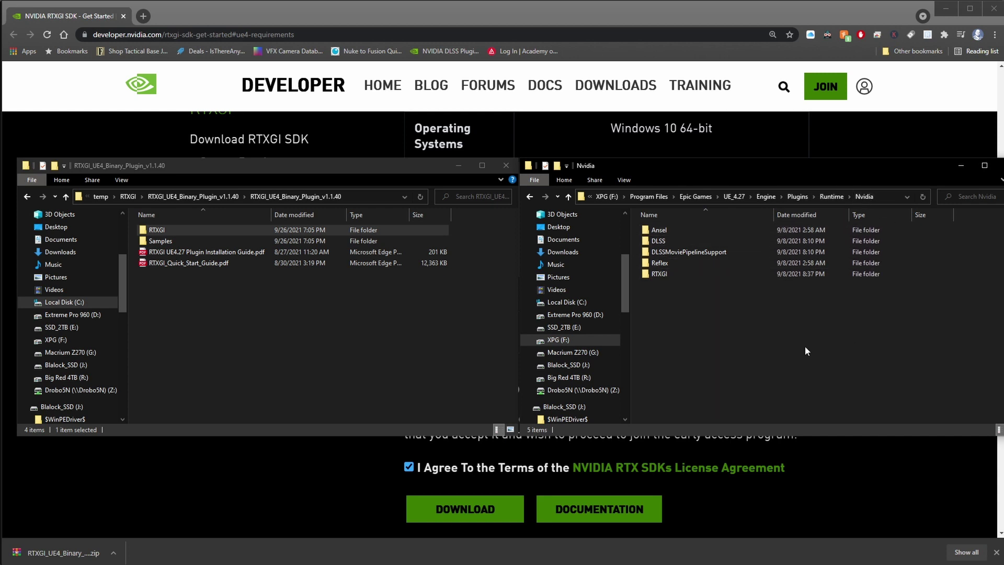
click(140, 226)
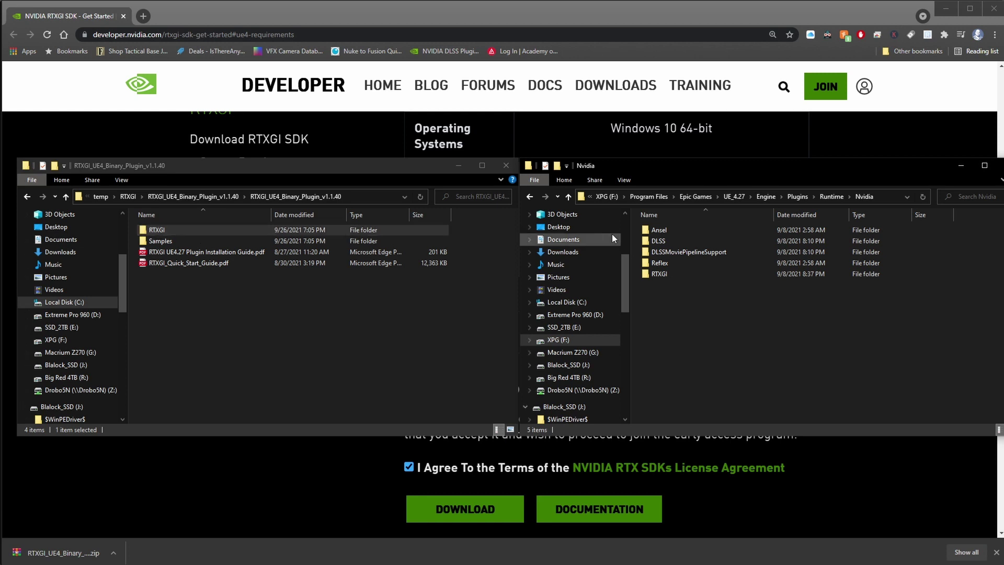
click(181, 231)
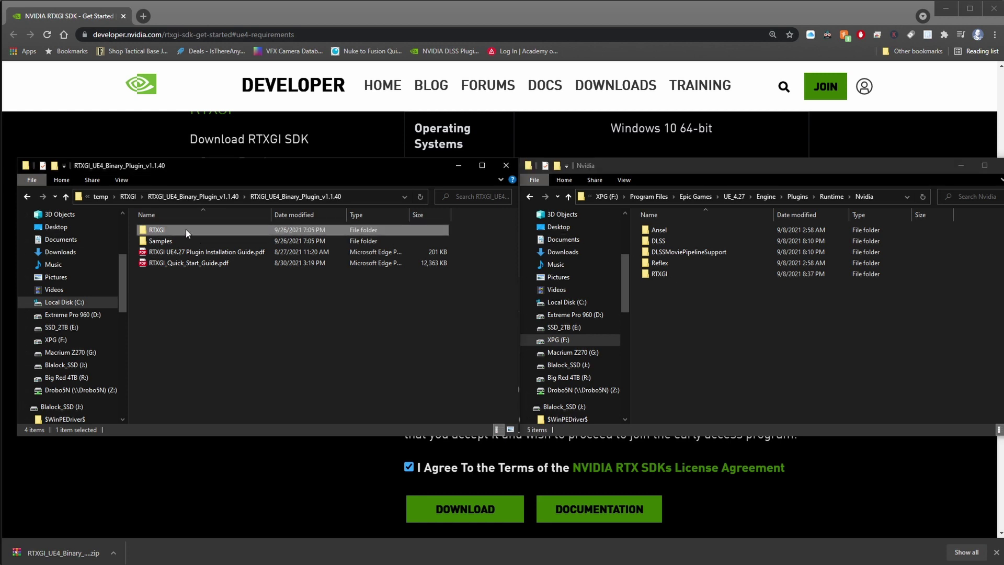
click(695, 322)
click(645, 275)
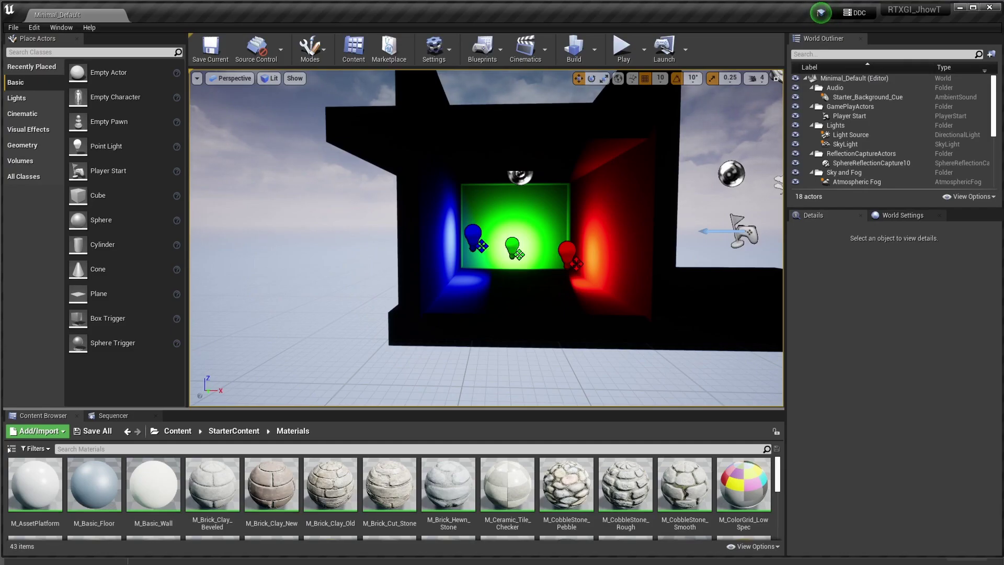
Switch to the RTXGI_JhowT project and inspect the red, green and blue rect lights inside the dark room one by one.
right_drag(487, 238, 393, 307)
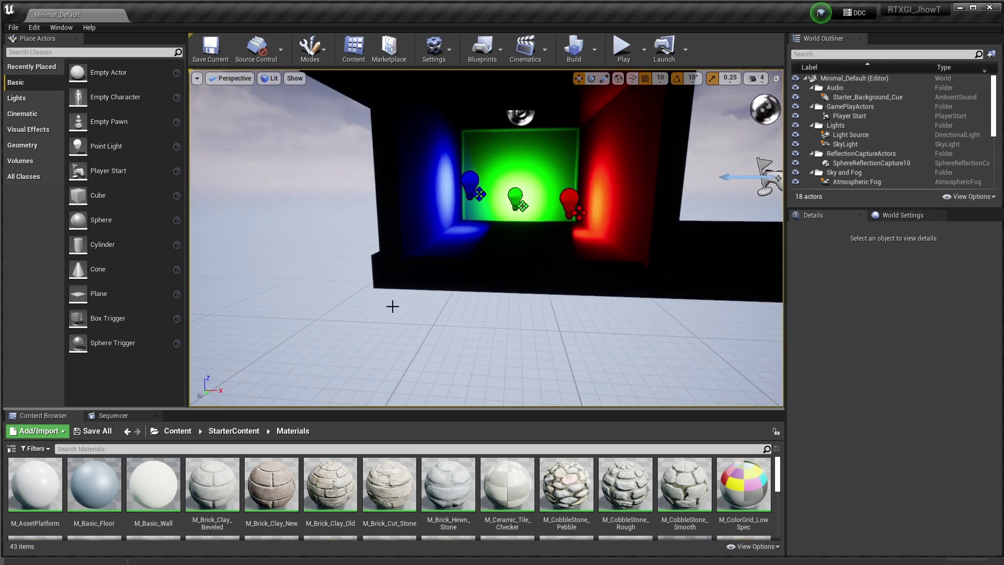
key(w)
right_drag(393, 261, 398, 236)
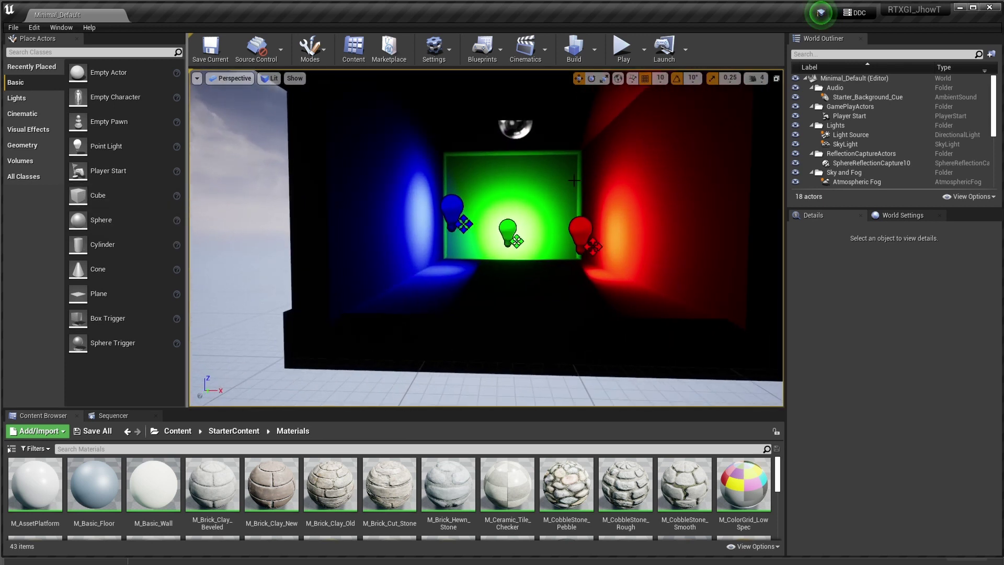
click(580, 230)
click(507, 230)
click(450, 210)
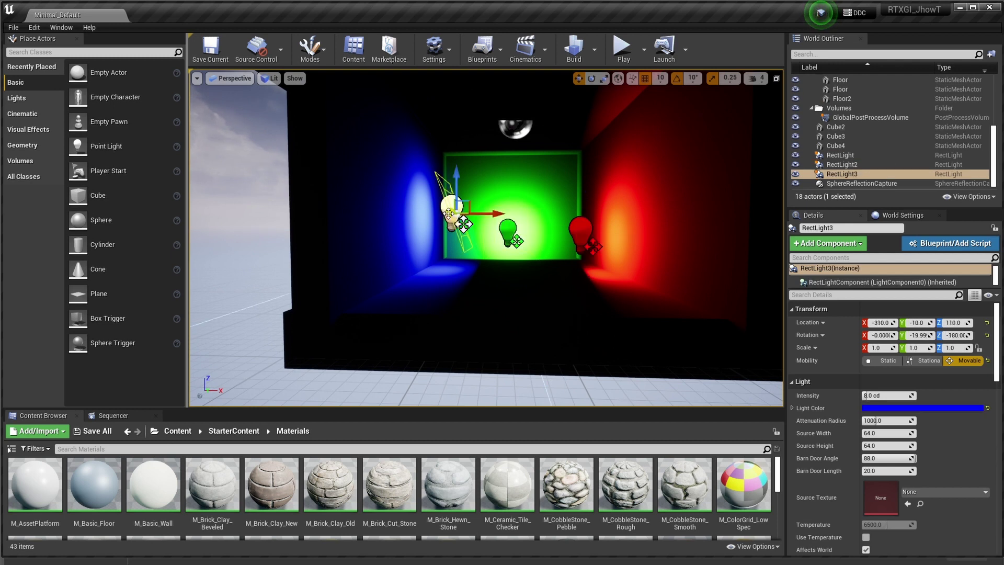
middle_drag(380, 232, 380, 194)
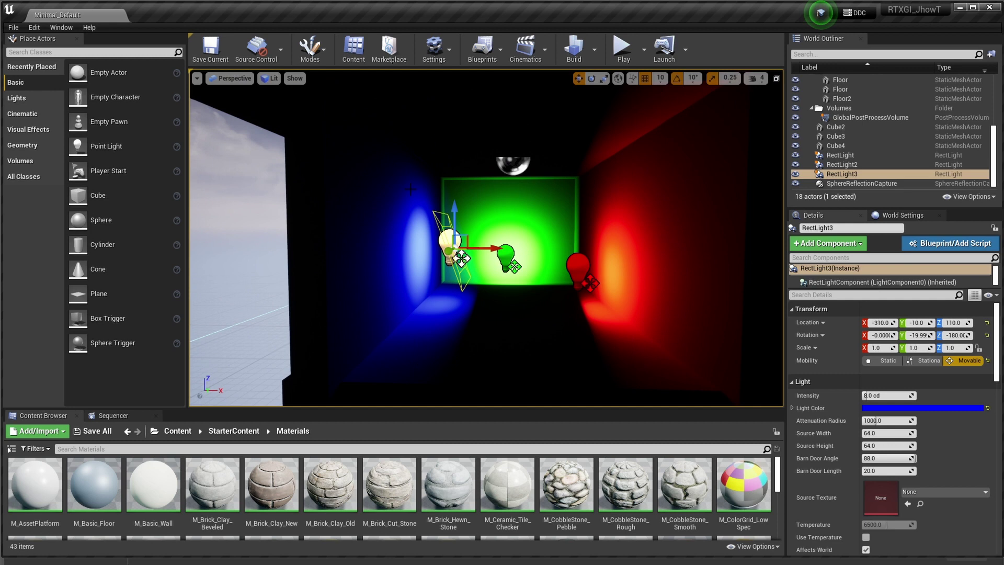
Filter the World Outliner by "light" and select the Light Source directional light.
click(832, 55)
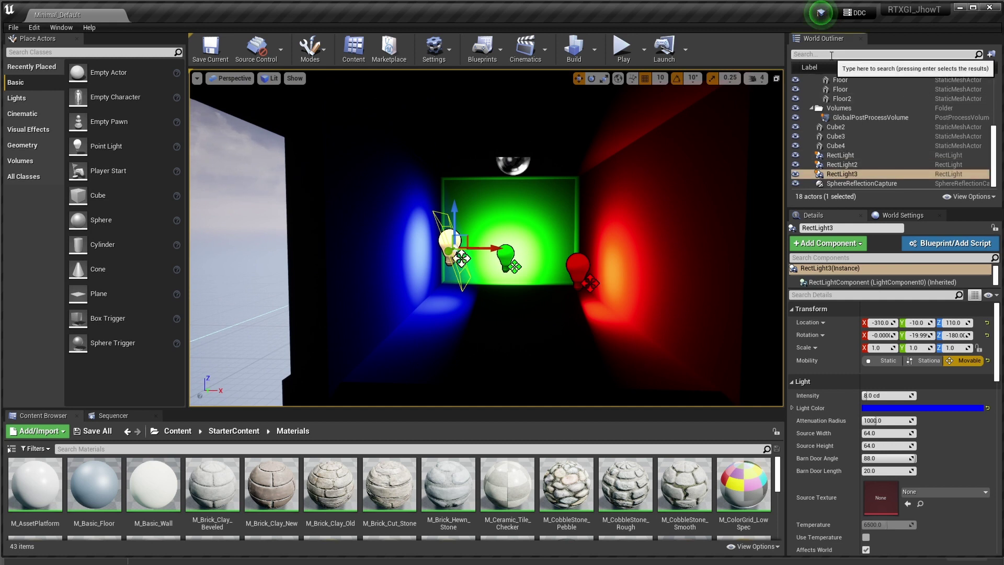
text(light)
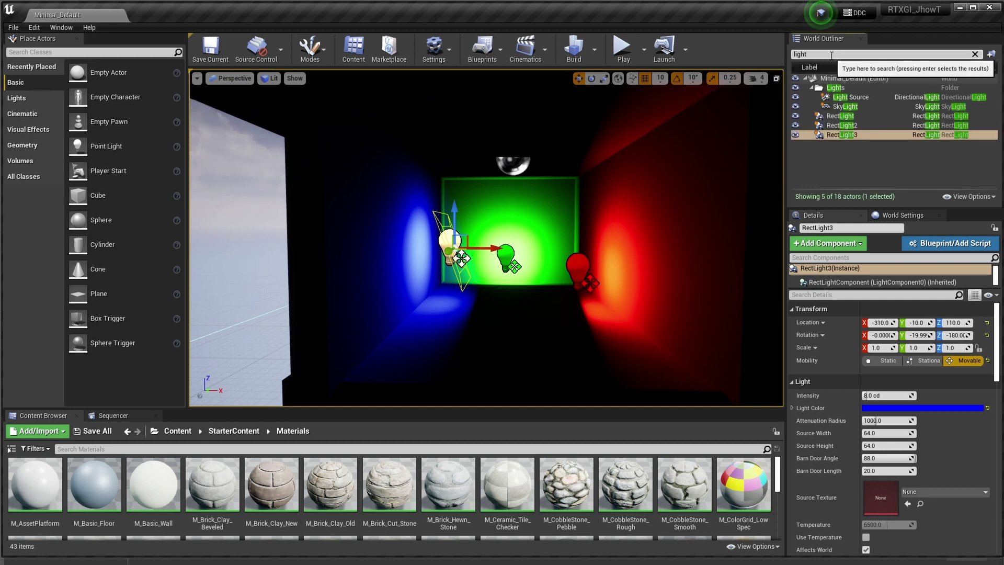
click(858, 100)
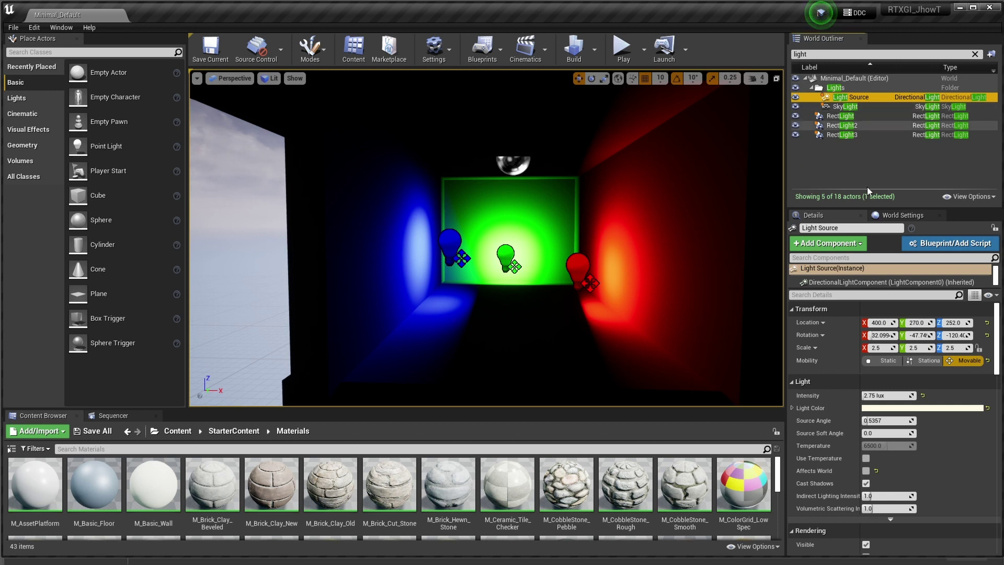
Switch the directional light's Affects World option on and back off.
click(866, 471)
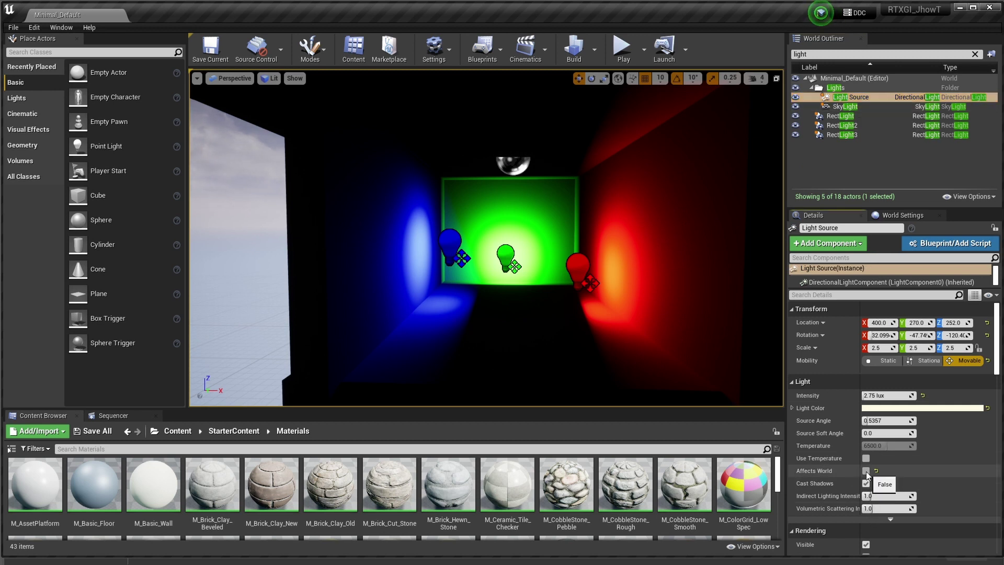
click(866, 472)
click(866, 472)
click(867, 472)
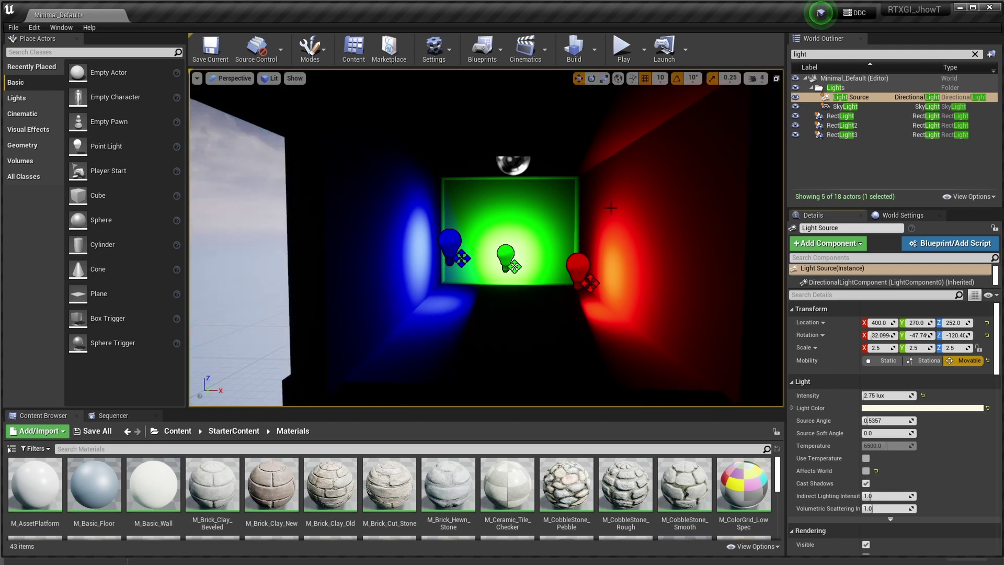
click(796, 186)
key(s)
right_drag(749, 164, 777, 156)
key(d)
key(a)
key(w)
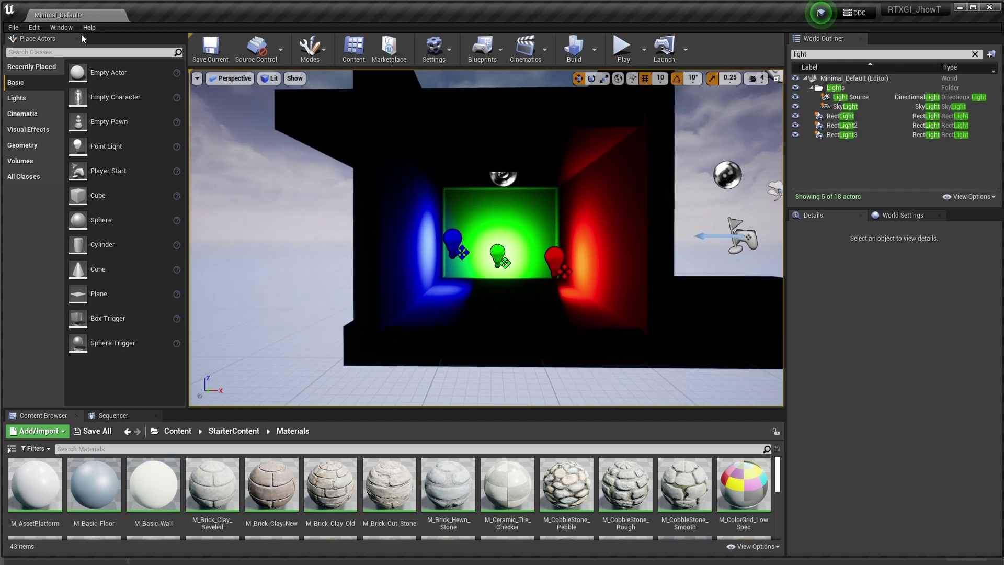
Open the Project Settings and search for "rhi" to check the Default RHI for the Windows platform.
click(35, 27)
click(89, 176)
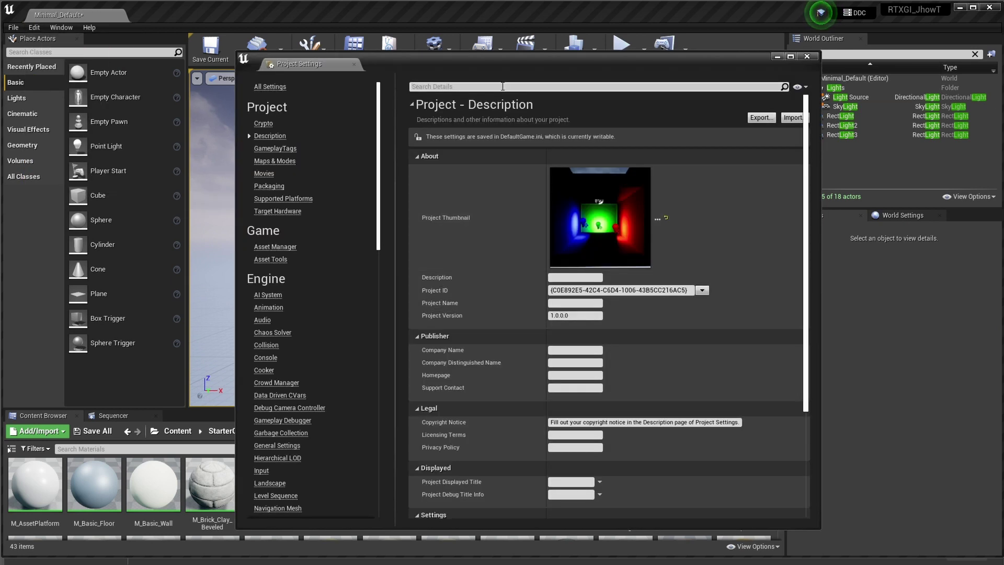
click(502, 86)
text(rhi)
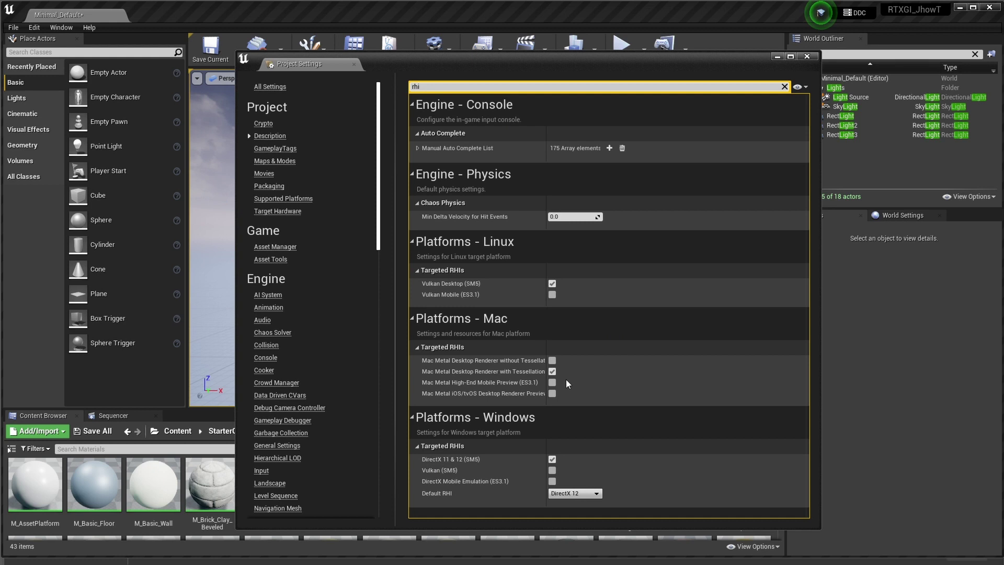
Search the Project Settings for "raytr" to check the rendering Ray Tracing option, and close the settings.
drag(503, 87, 399, 87)
text(raytr)
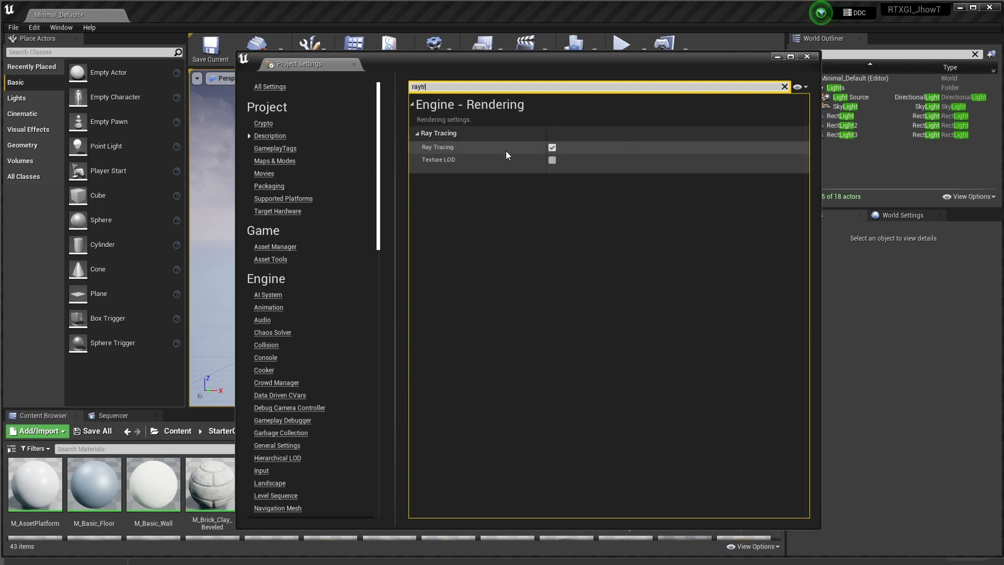
click(806, 56)
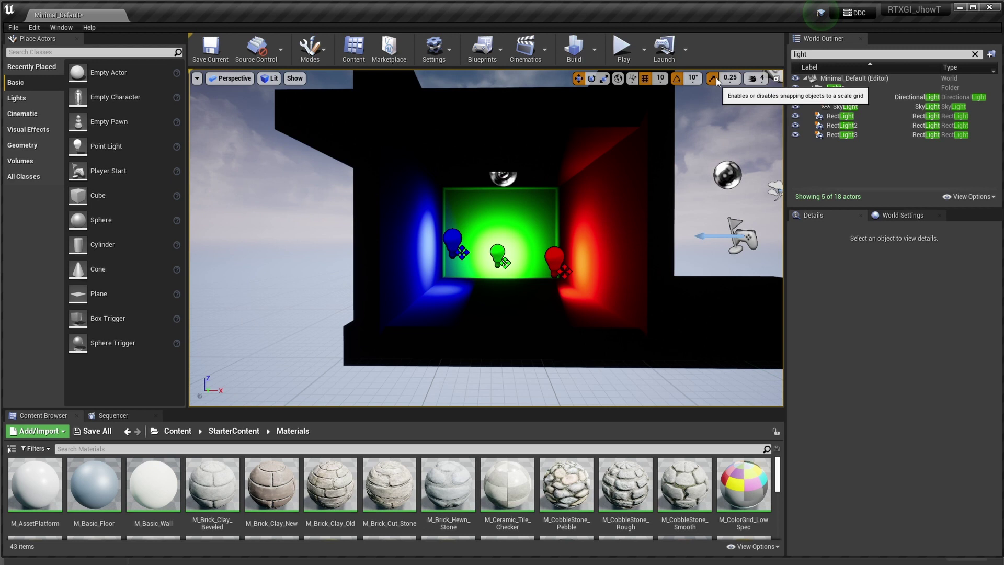
Search the World Settings for "force" to check Force No Precomputed Lighting, build only the lighting, and clear the search.
click(897, 215)
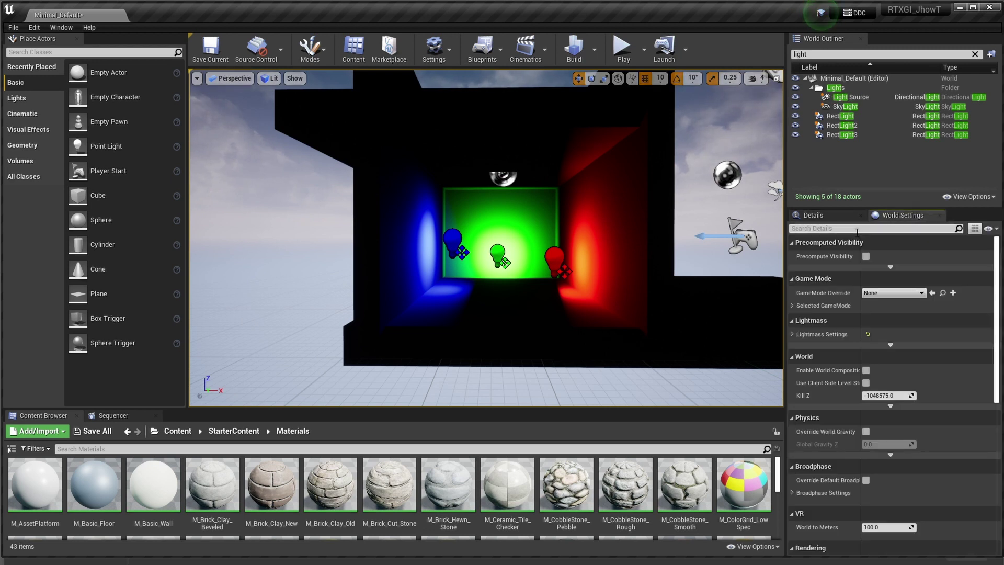
text(force)
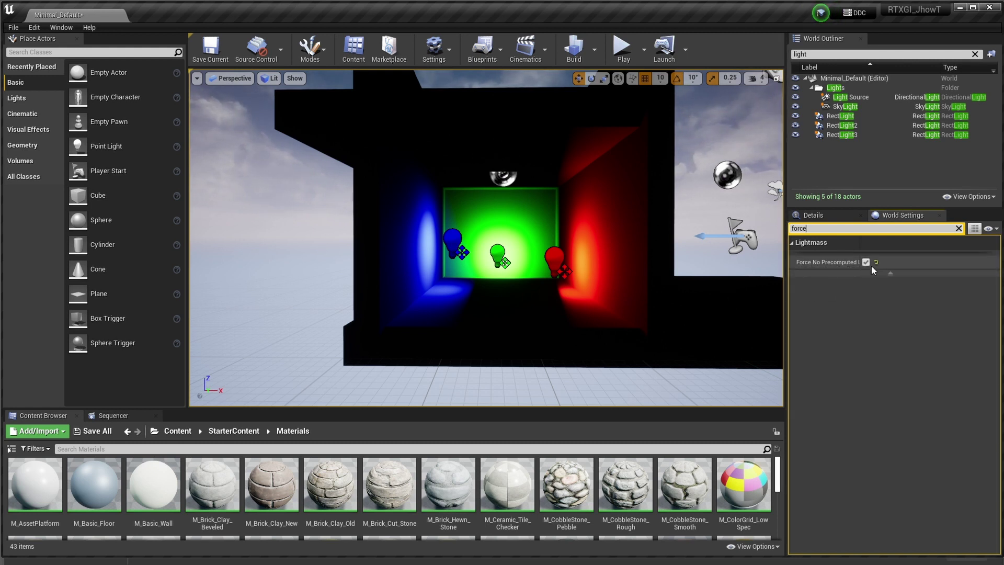
click(596, 52)
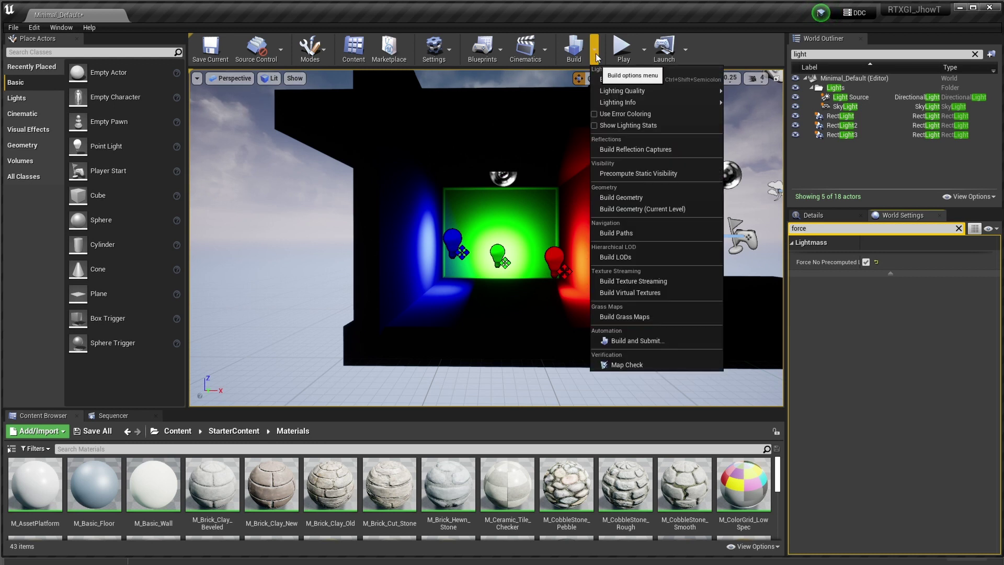
click(635, 78)
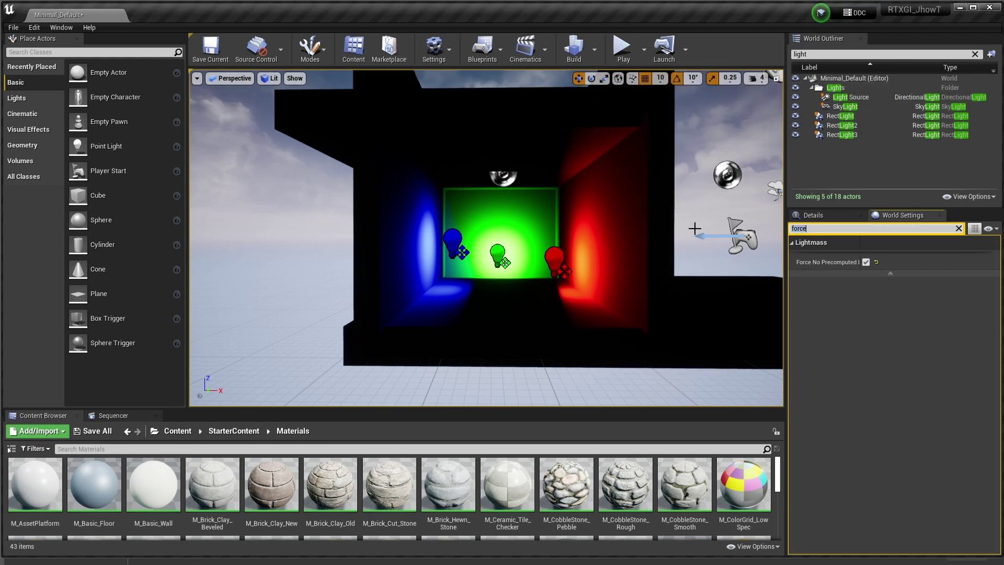
click(958, 230)
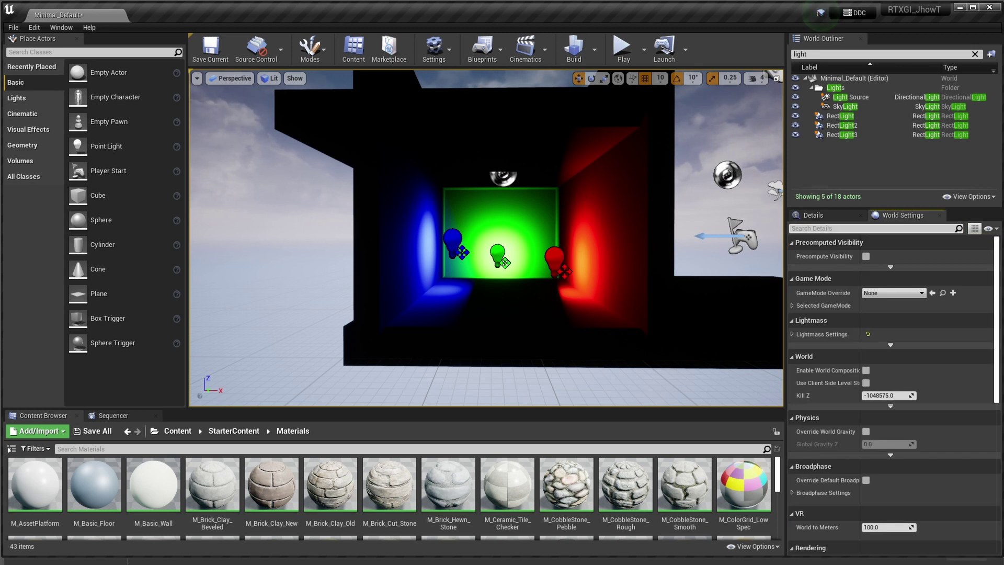
Select the Light Source and SkyLight together, and search the plugins for "rtx" to check the NVIDIA RTX Global Illumination plugin's enabled setting.
click(848, 97)
ctrl+click(846, 106)
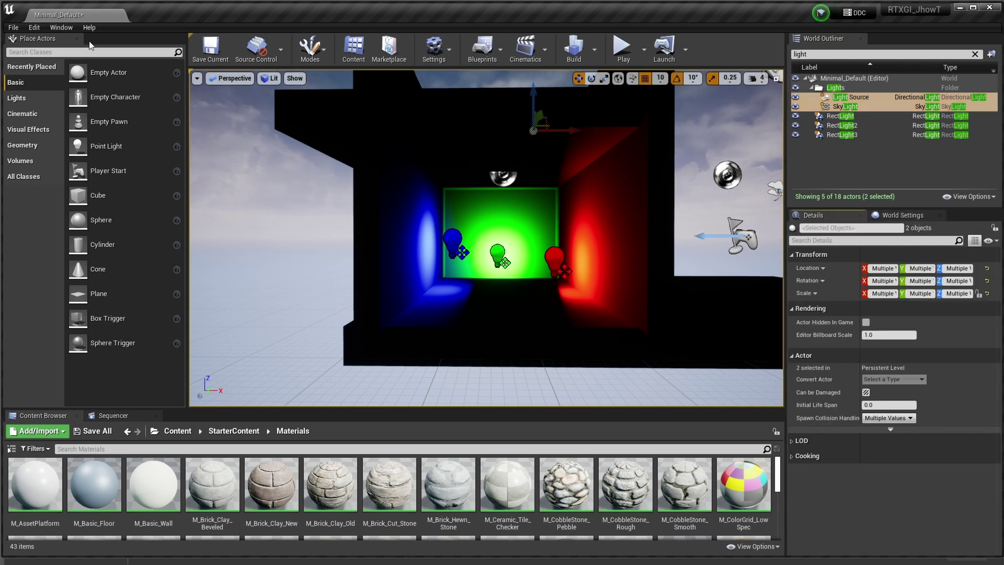
click(34, 27)
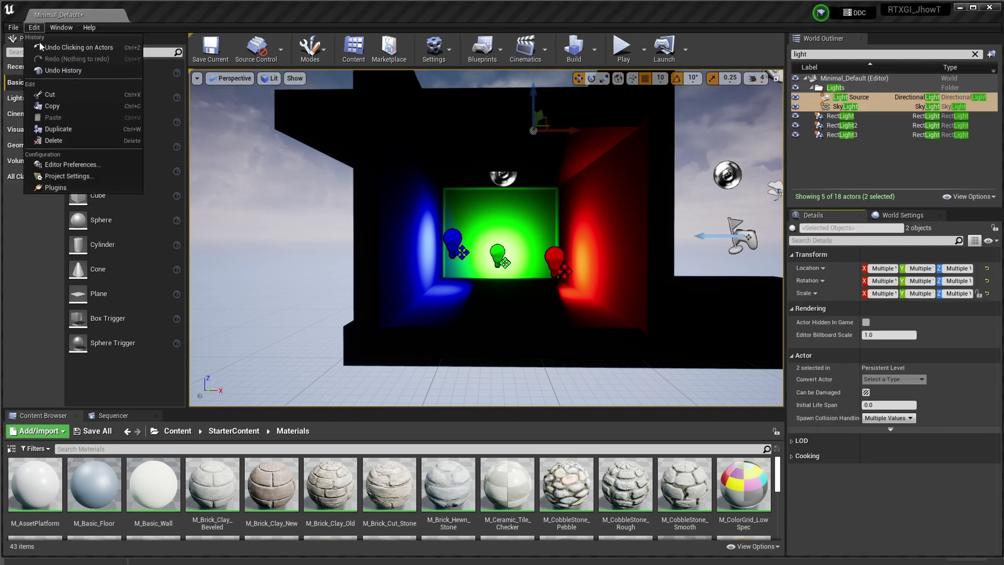
click(64, 185)
text(rtx)
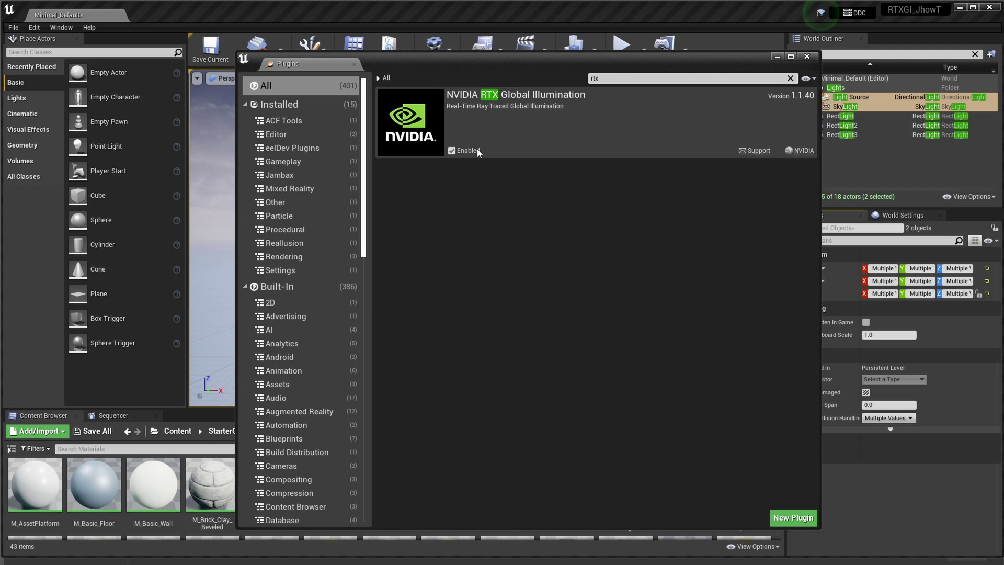
click(808, 56)
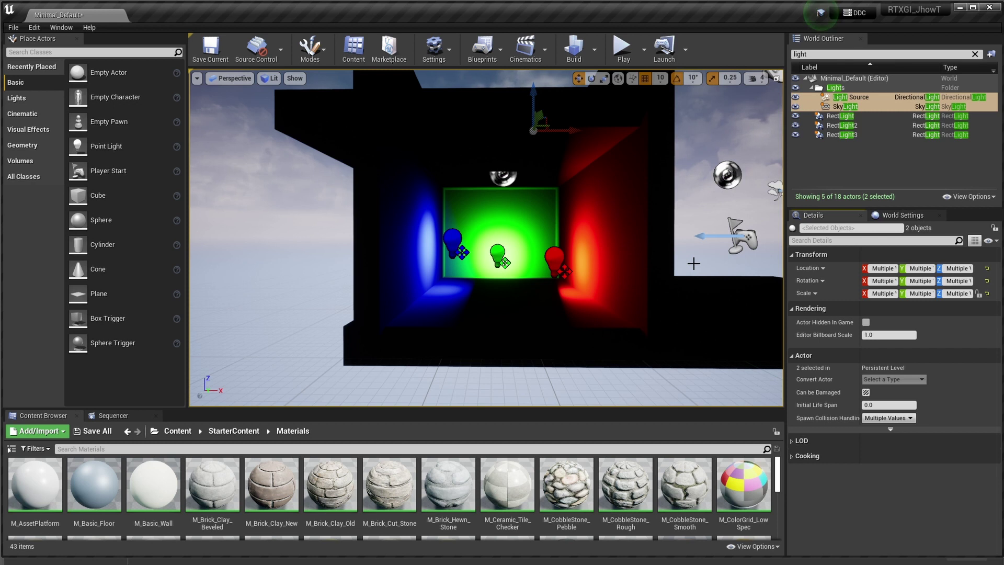
Run the console command r.GlobalIllumination.ExperimentalPlugin 1.
right_drag(680, 210, 682, 206)
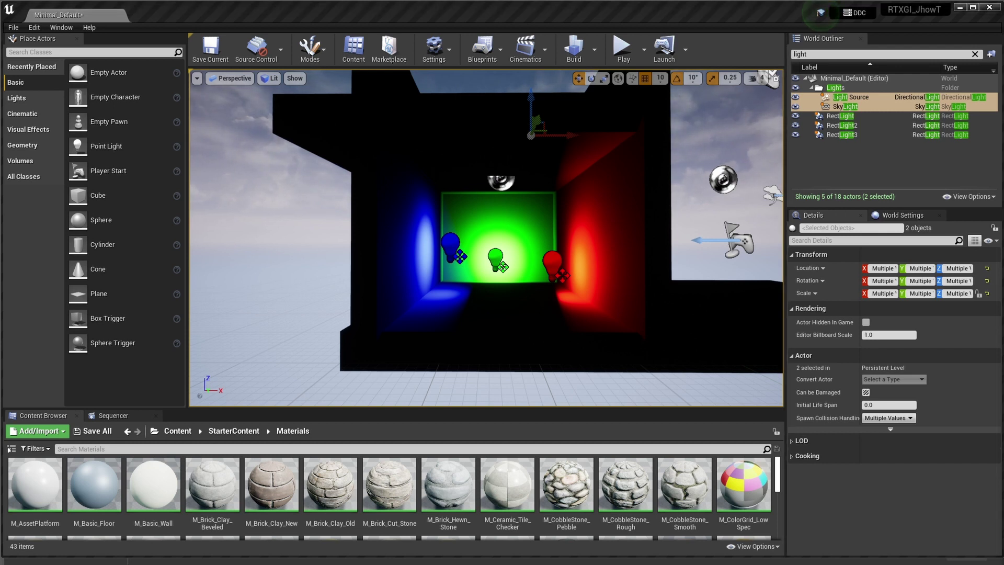
key(grave)
text(e r.GlobalIllumination.ExperimentalPlugin)
drag(434, 541, 426, 541)
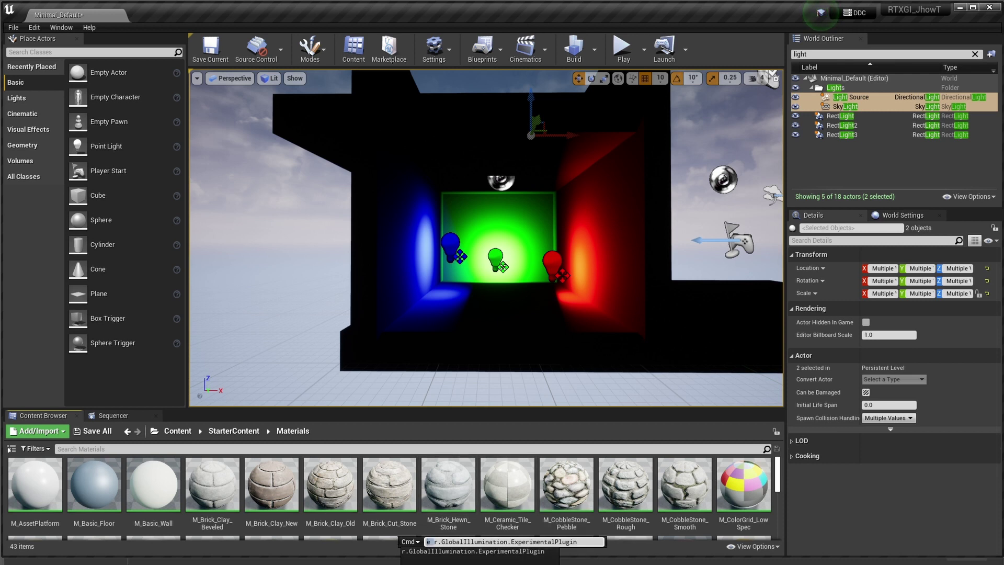
key(Up)
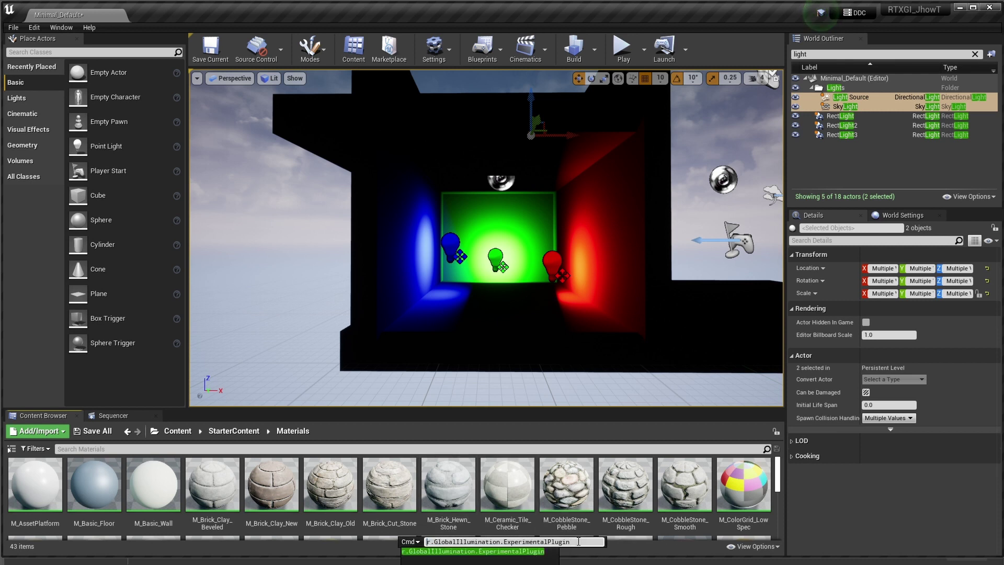
text(1)
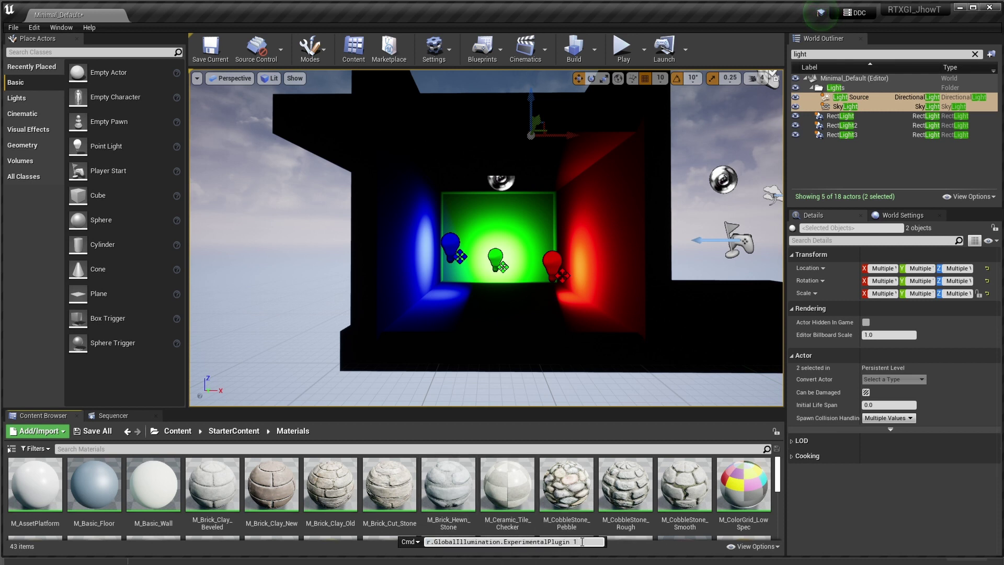
key(Return)
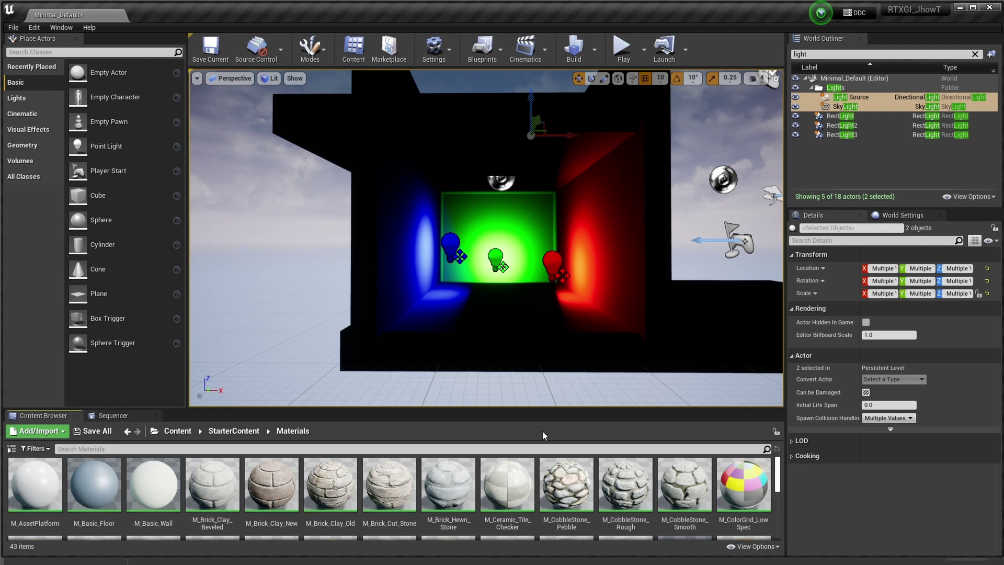
Run the console command r.RTXGI.DDGI 1.
key(grave)
text(r.RTXGI.DDGI)
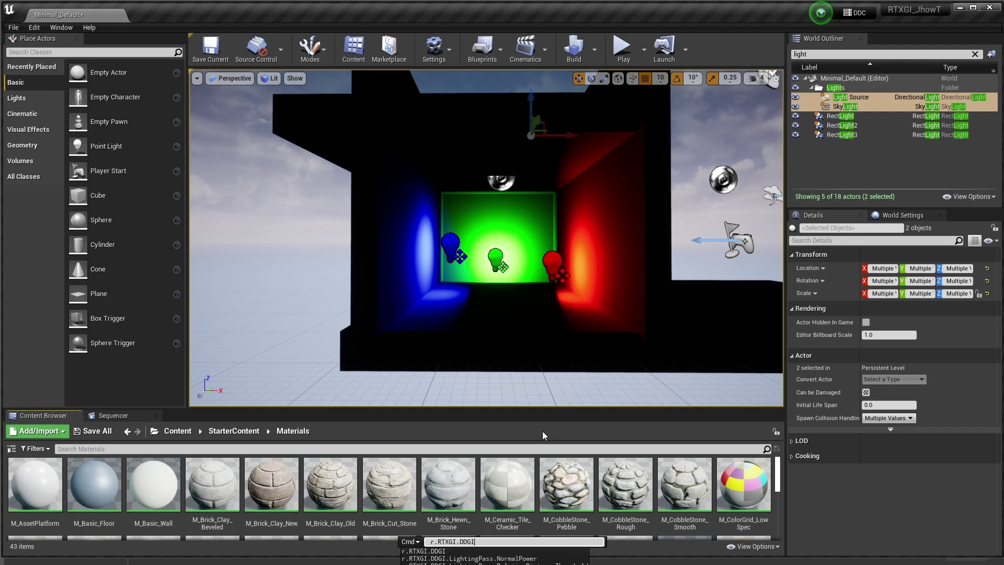
text(1)
key(Return)
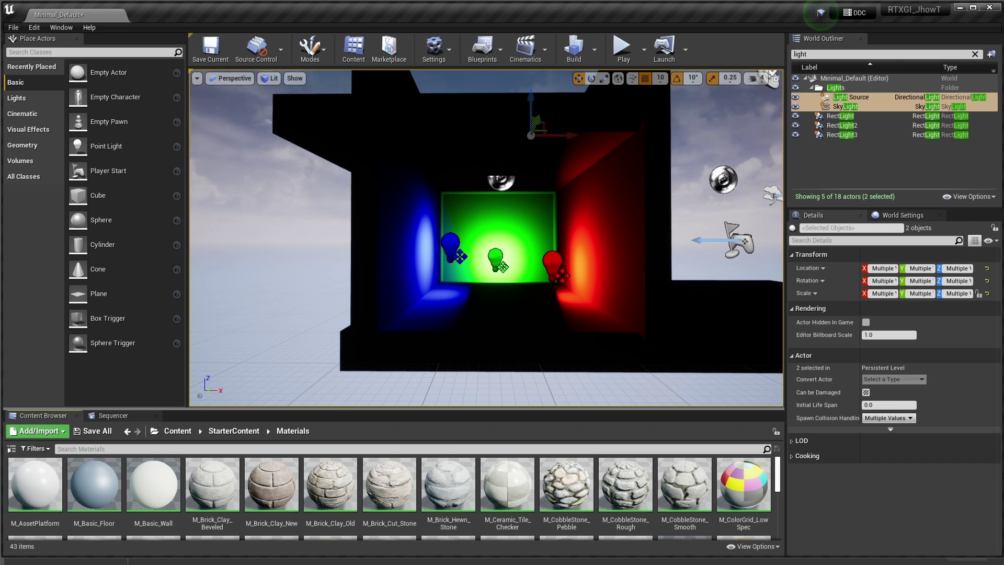
Find the DDGIVolume actor with "ddg", place it inside the coloured room at X -240, Y 0, Z 80, and frame it.
click(21, 160)
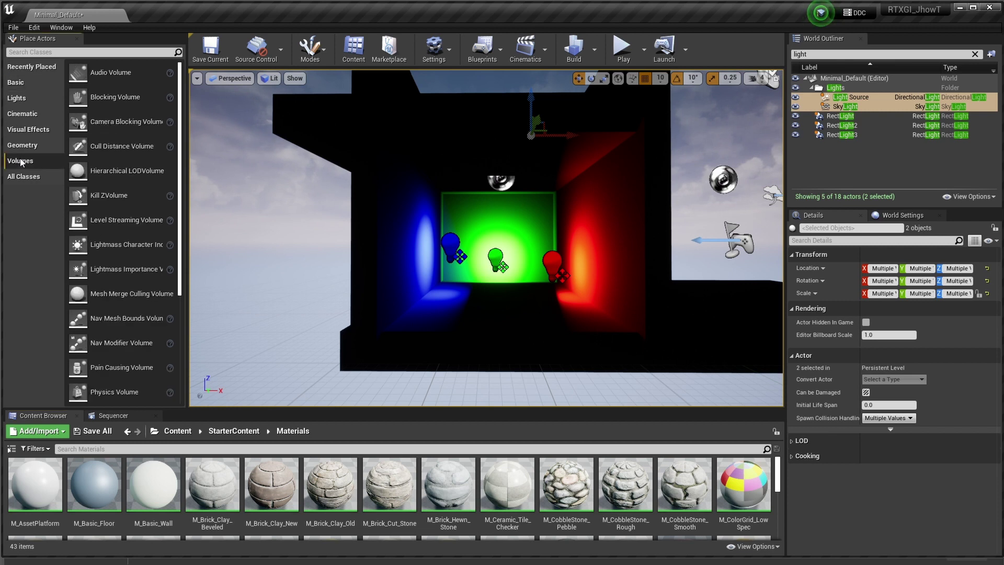
click(85, 52)
text(ddg)
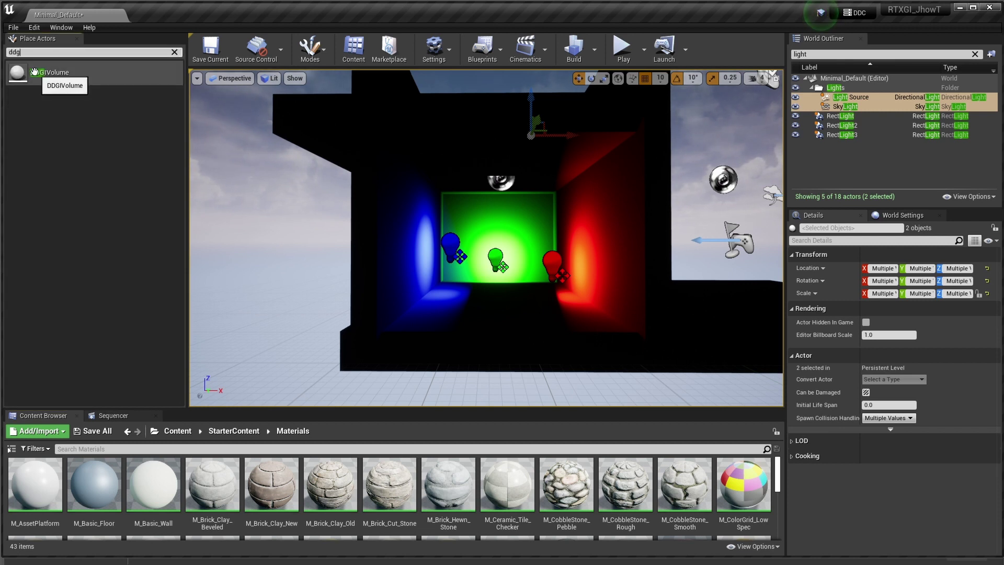
drag(34, 71, 669, 277)
drag(461, 227, 461, 207)
key(f)
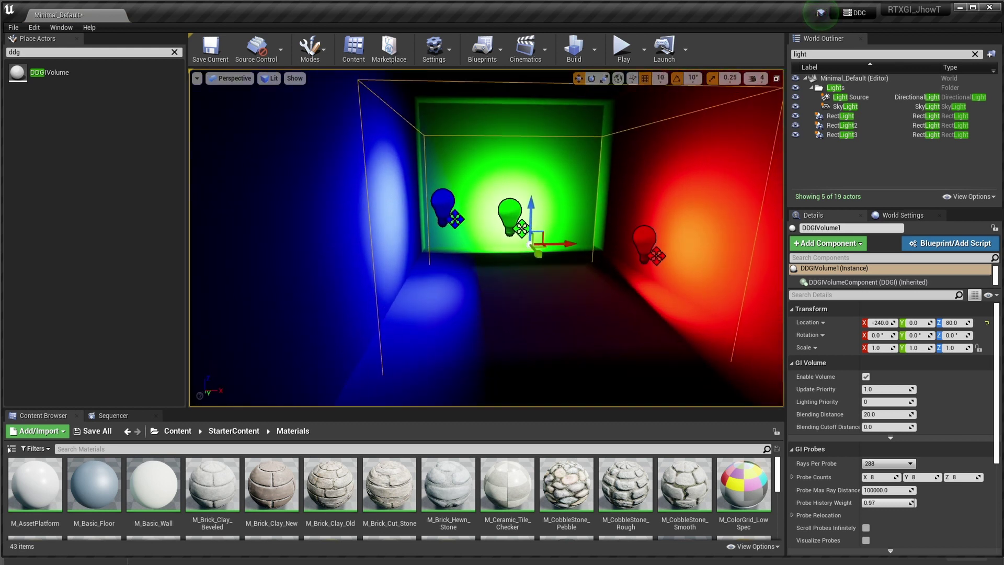
Scale the DDGI volume uniformly to 2.0 on all axes so it encloses the whole room.
key(w)
right_drag(484, 251, 500, 275)
key(s)
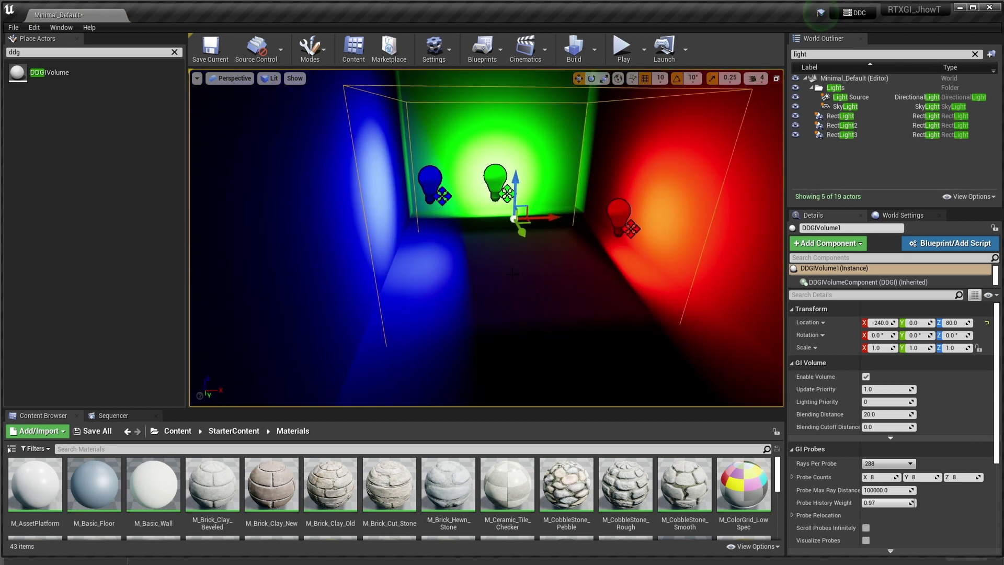
scroll(512, 274, down, 8)
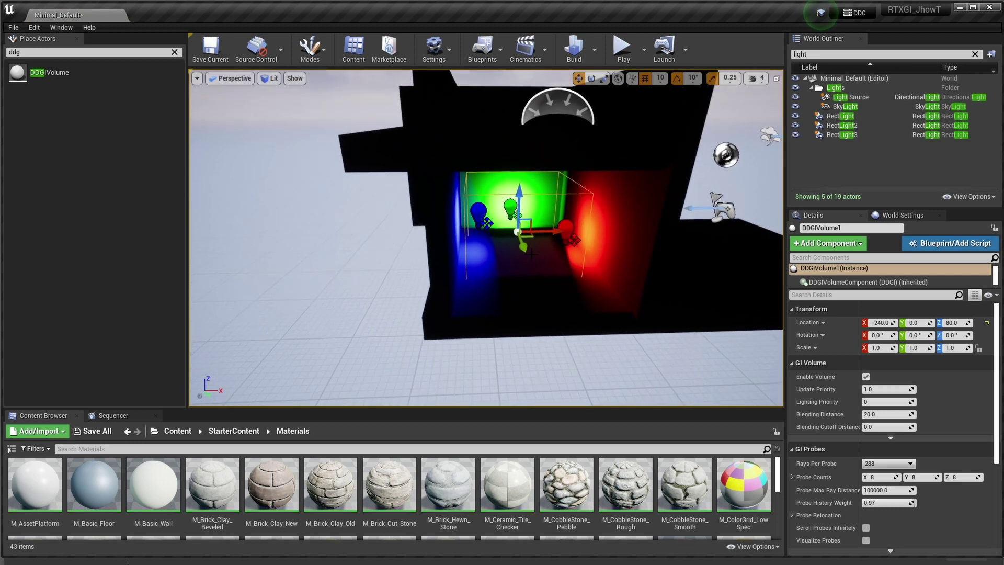
key(r)
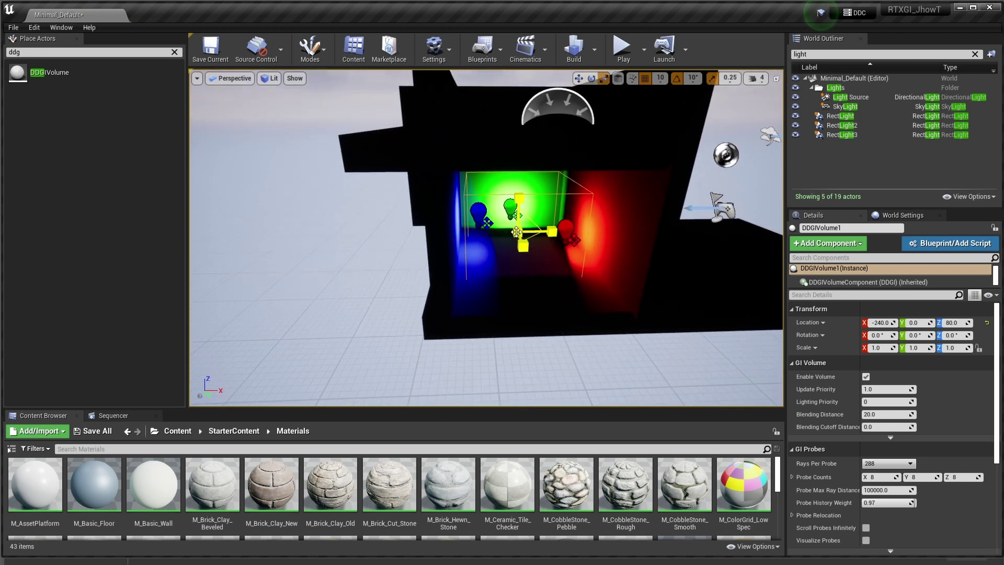
drag(517, 232, 496, 249)
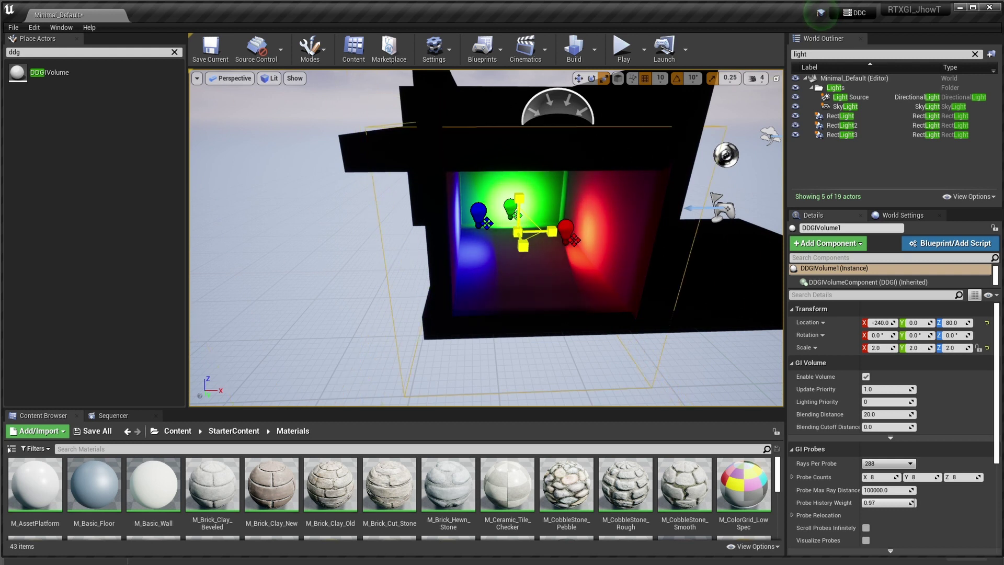
View the room's interior in the viewport's Game View, with the light icons and gizmos hidden.
key(w)
right_drag(544, 230, 542, 167)
key(w)
key(d)
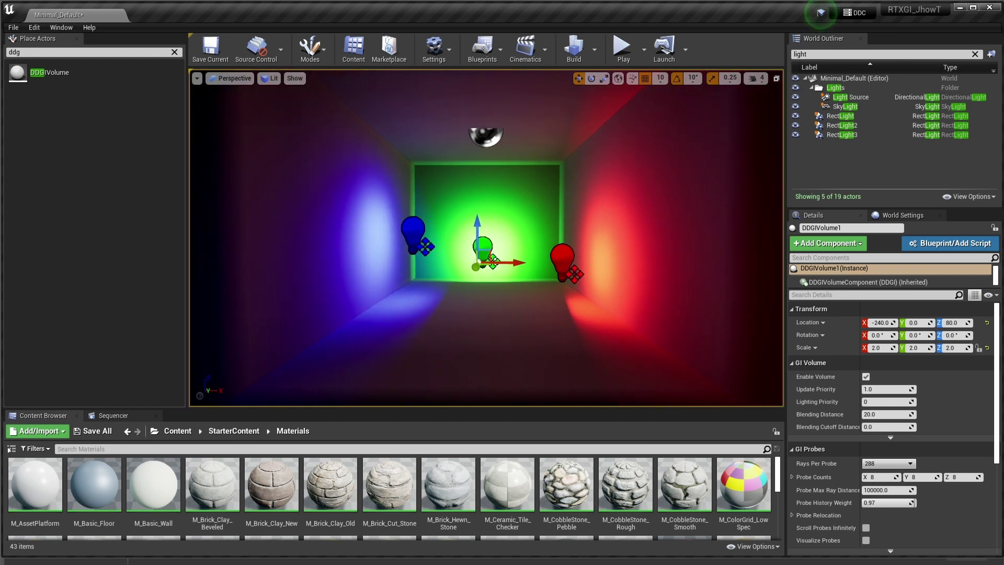
key(g)
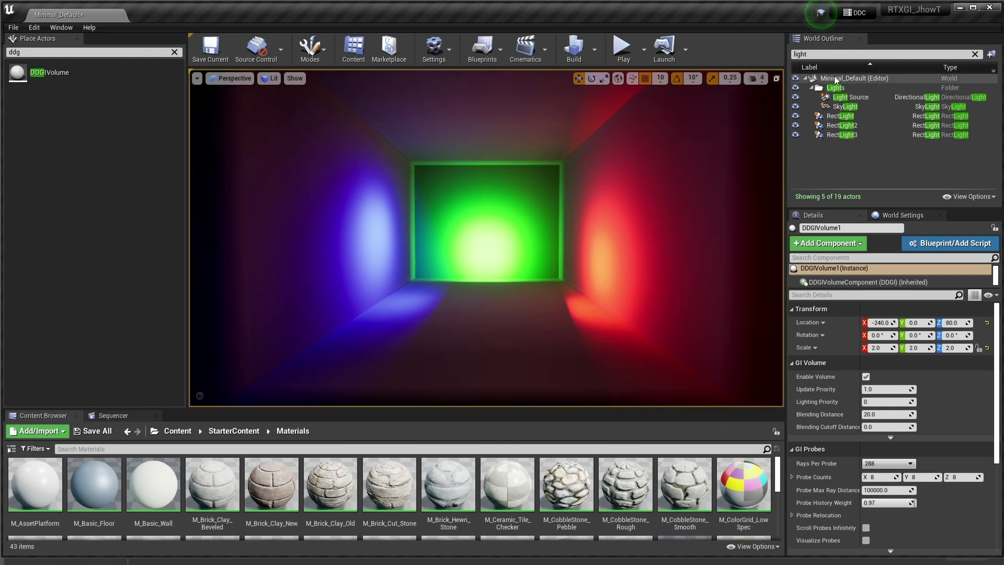
Filter the World Outliner by "ddg" and select the DDGI volume.
click(826, 54)
text(ddg)
click(839, 88)
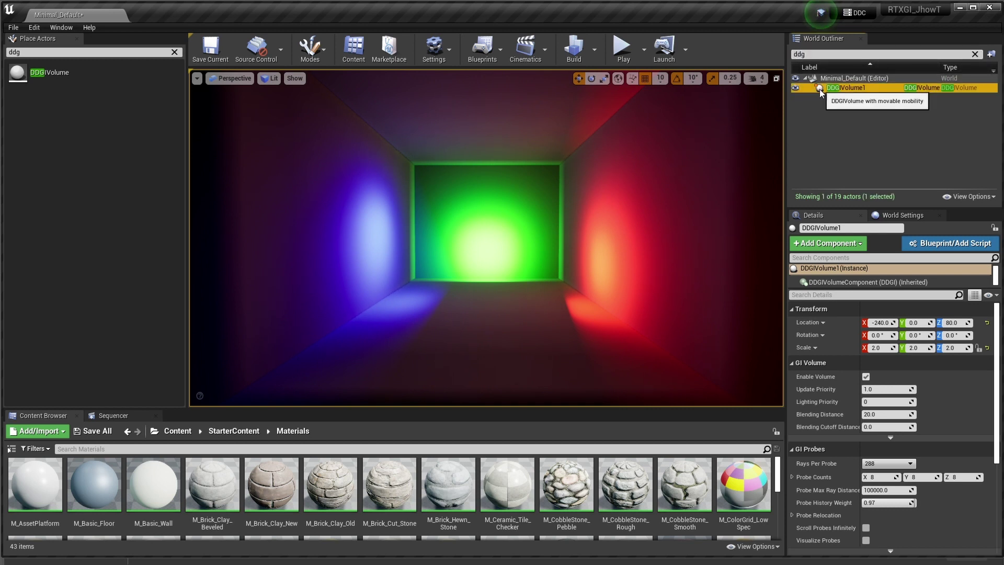
Switch the DDGI volume's Enable Volume option off and on several times to compare the lighting, leaving it on.
click(865, 377)
click(866, 377)
click(865, 378)
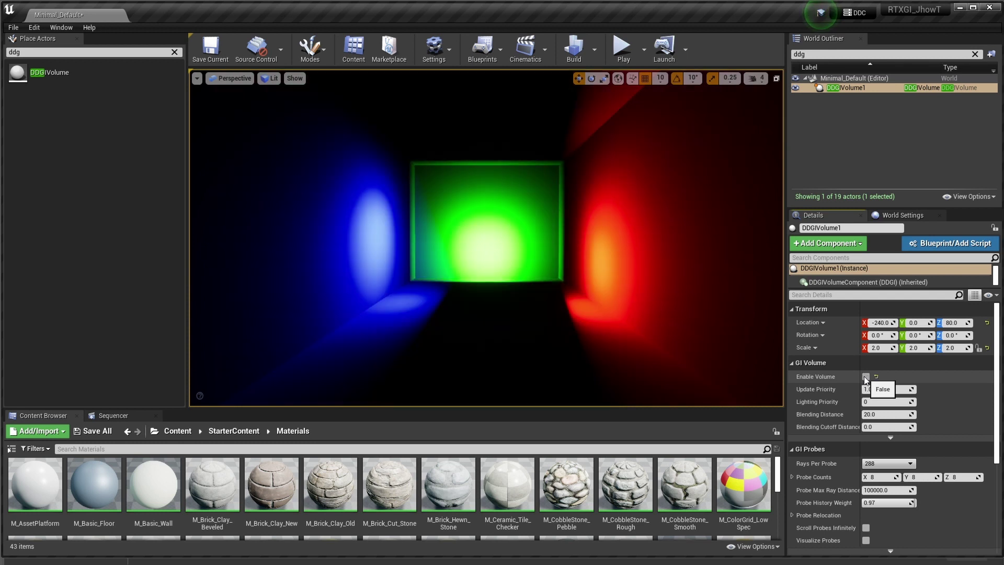
click(865, 378)
click(865, 378)
click(865, 377)
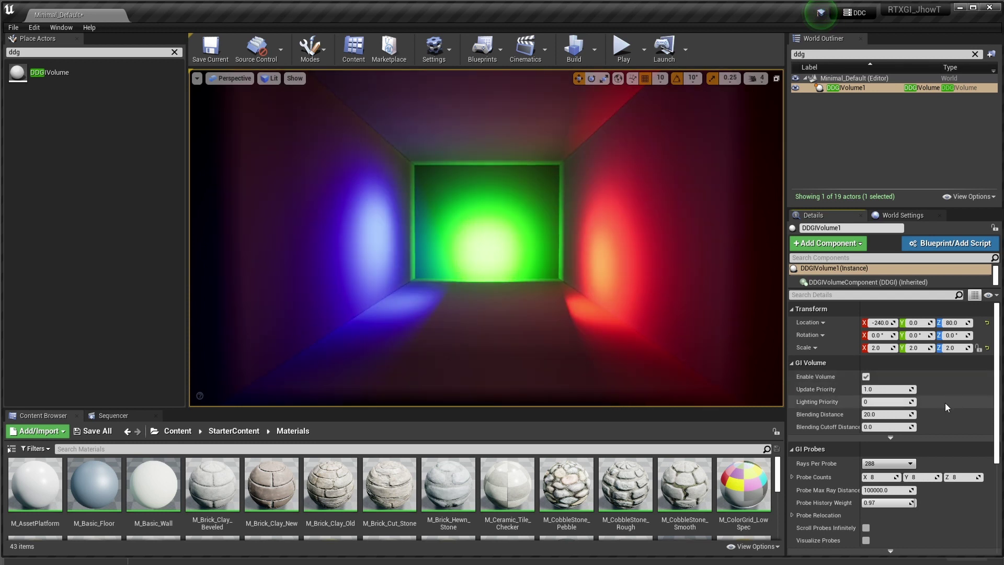
Turn on Visualize Probes for the DDGI volume and inspect the probe grid inside the room.
scroll(824, 486, down, 1)
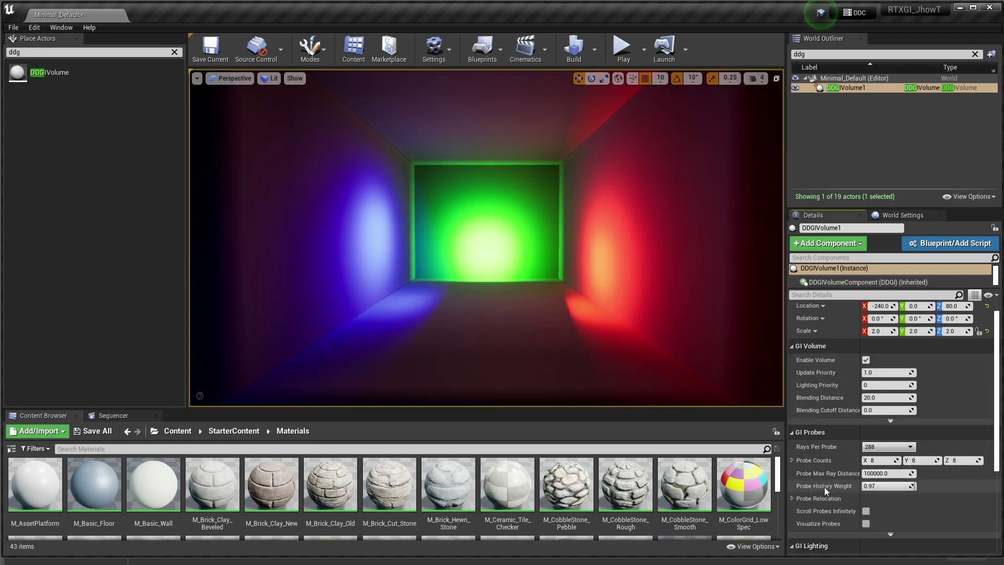
click(866, 523)
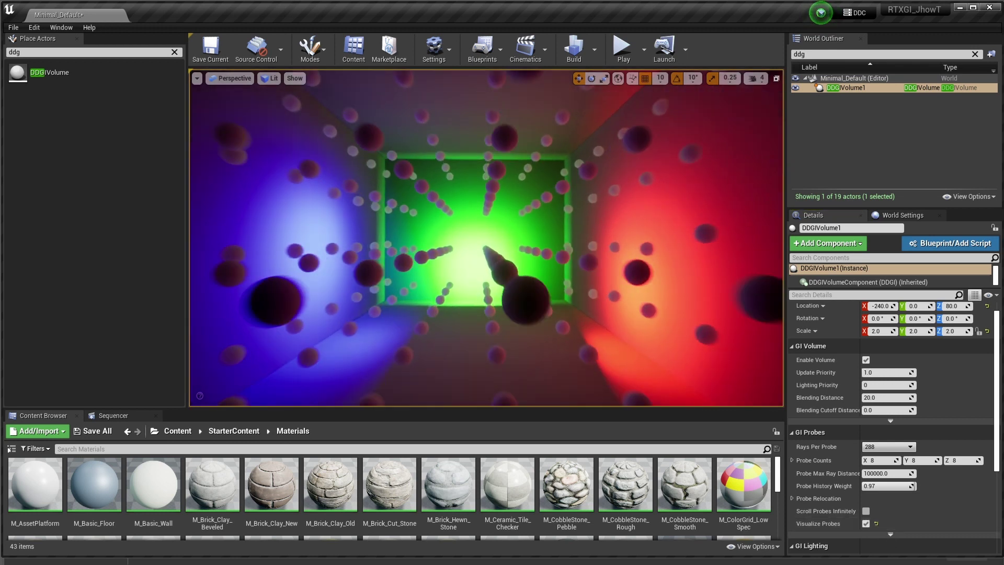
key(w)
right_drag(486, 238, 418, 235)
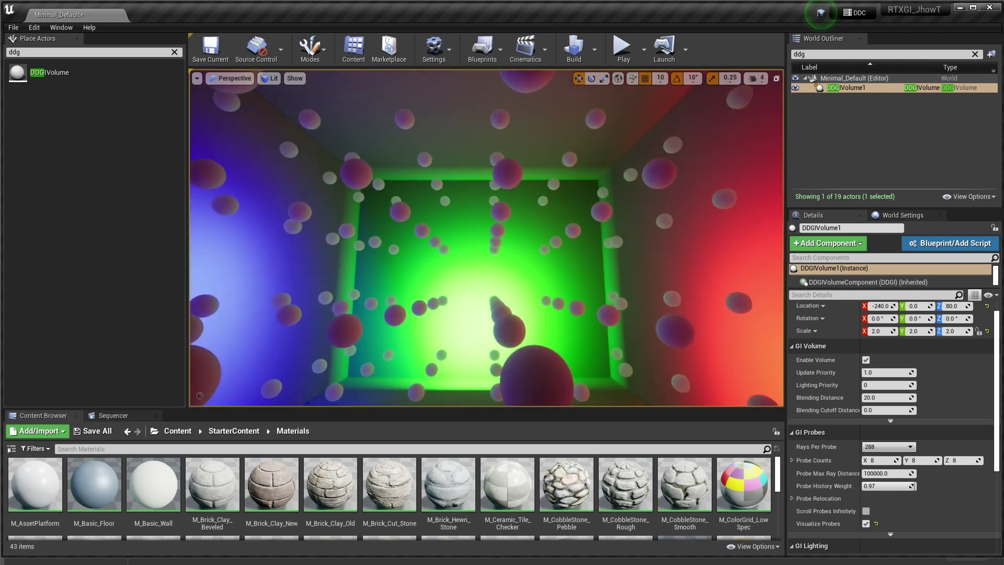
mouse_move(479, 146)
right_down()
mouse_move(382, 155)
mouse_move(471, 157)
right_up()
key(s)
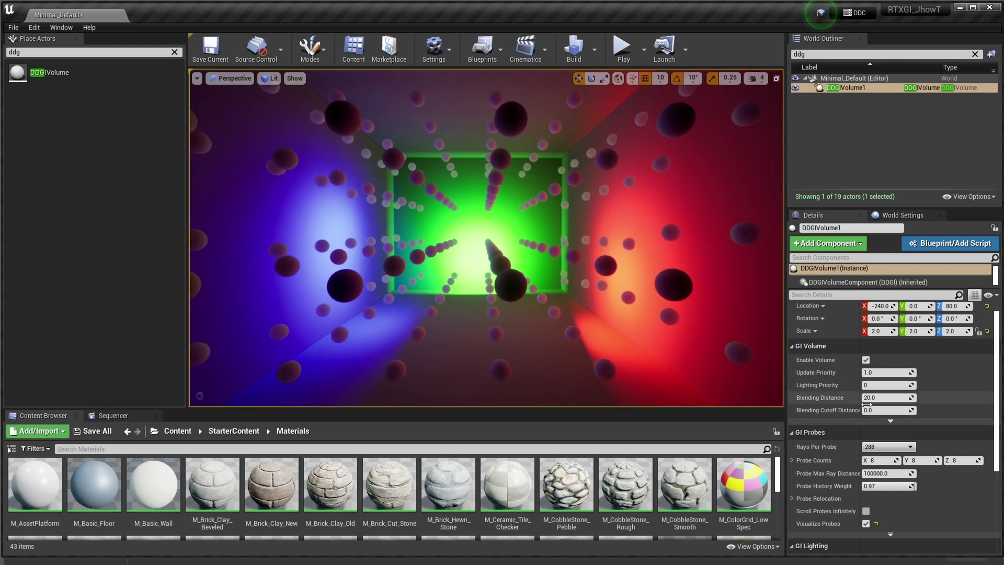
Set the DDGI volume's Rays Per Probe to 1008, and return it to 288.
click(883, 447)
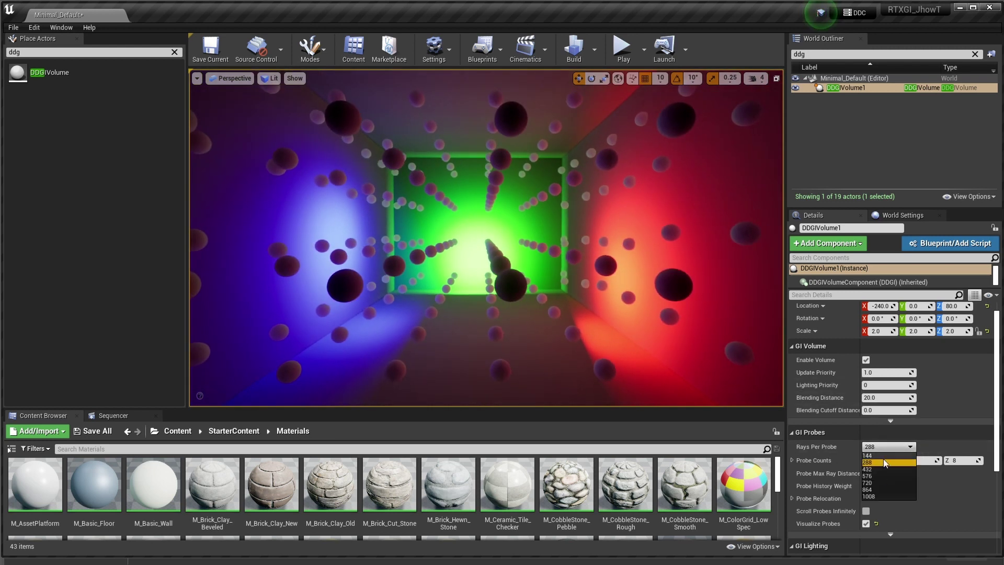
click(875, 497)
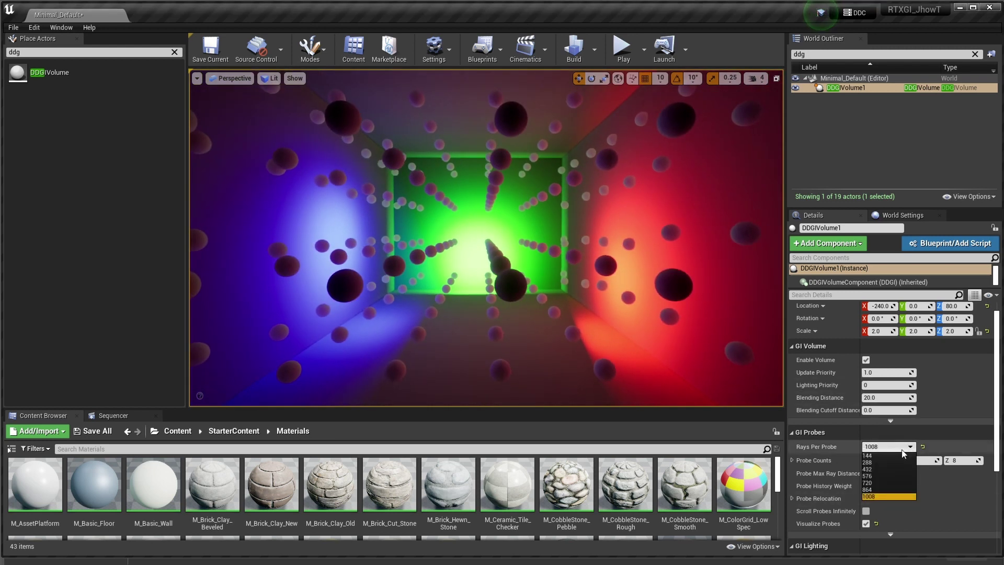
click(886, 461)
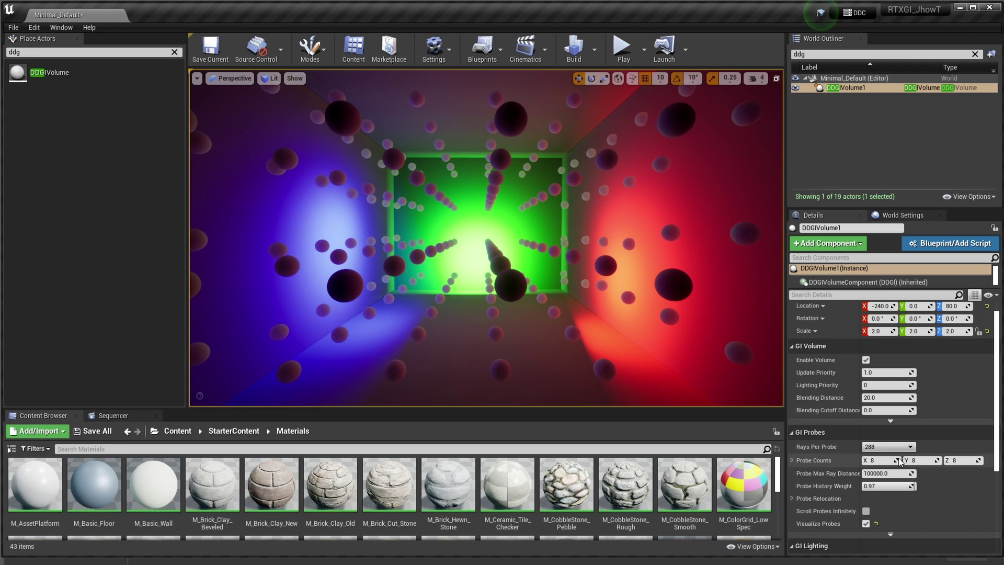
Examine the DDGI probe grid from several viewpoints inside the room, including how the probes pick up the coloured light.
right_drag(546, 265, 566, 373)
key(s)
key(w)
key(a)
key(d)
key(q)
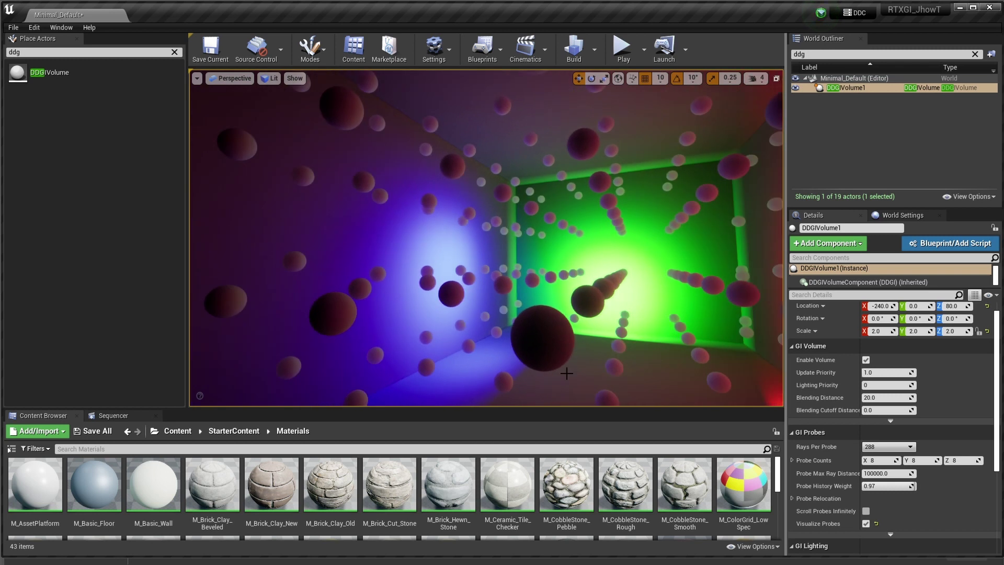
right_drag(381, 205, 448, 221)
key(w)
key(s)
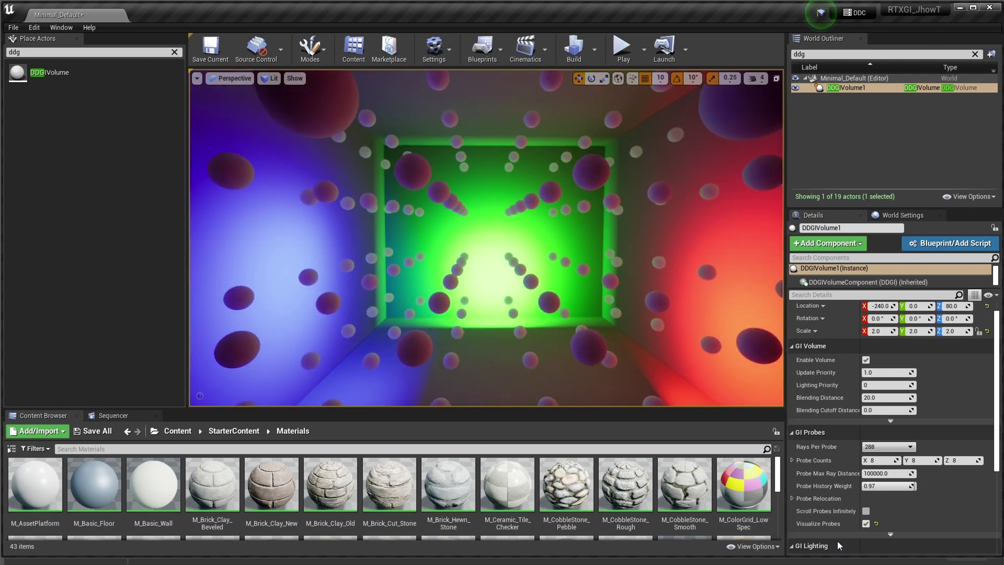
Turn off Visualize Probes for the DDGI volume and show the editor icons of the lights in the viewport.
click(865, 523)
key(s)
right_drag(638, 397, 571, 331)
key(g)
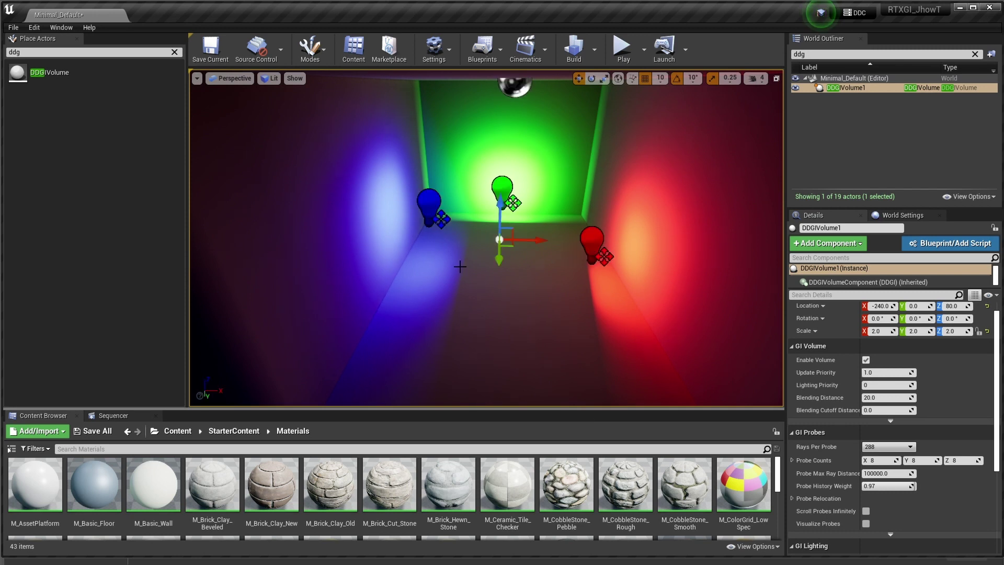
Move the green rect light away from the back wall to a Y location of -100.
click(434, 209)
click(503, 191)
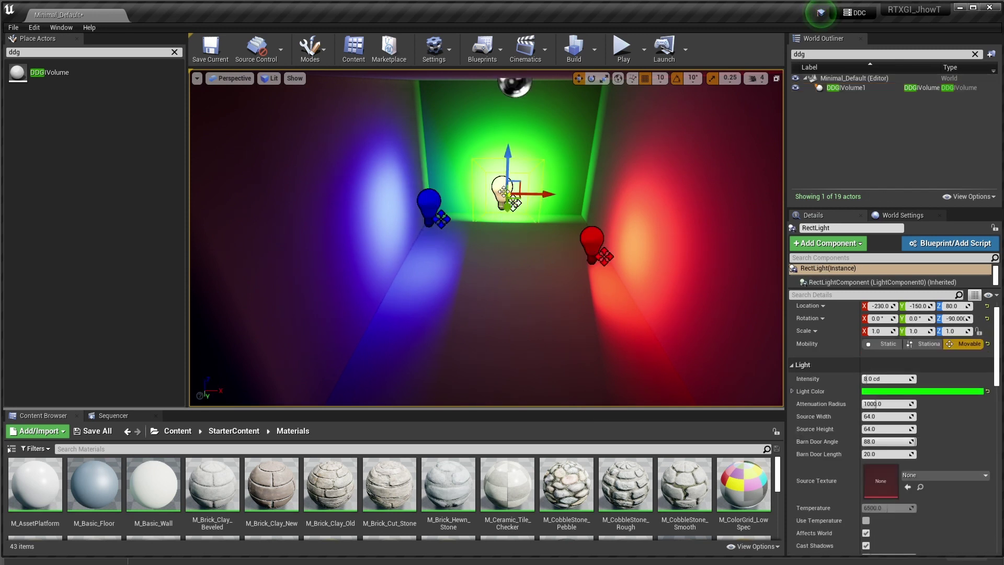
click(600, 243)
click(500, 189)
drag(512, 205, 514, 216)
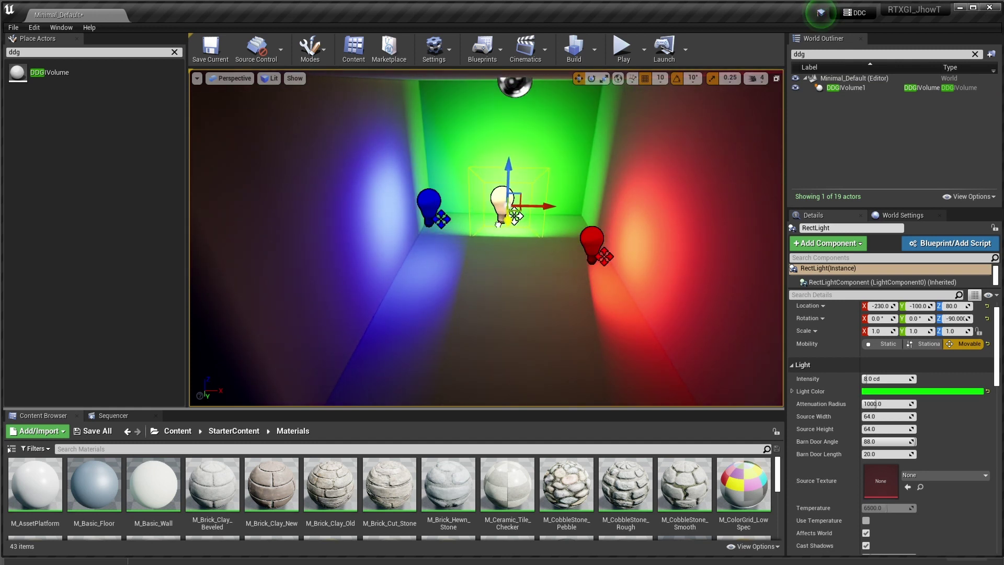
Turn off Affects World for the red rect light.
mouse_move(486, 315)
right_down()
mouse_move(489, 380)
mouse_move(485, 316)
right_up()
click(579, 244)
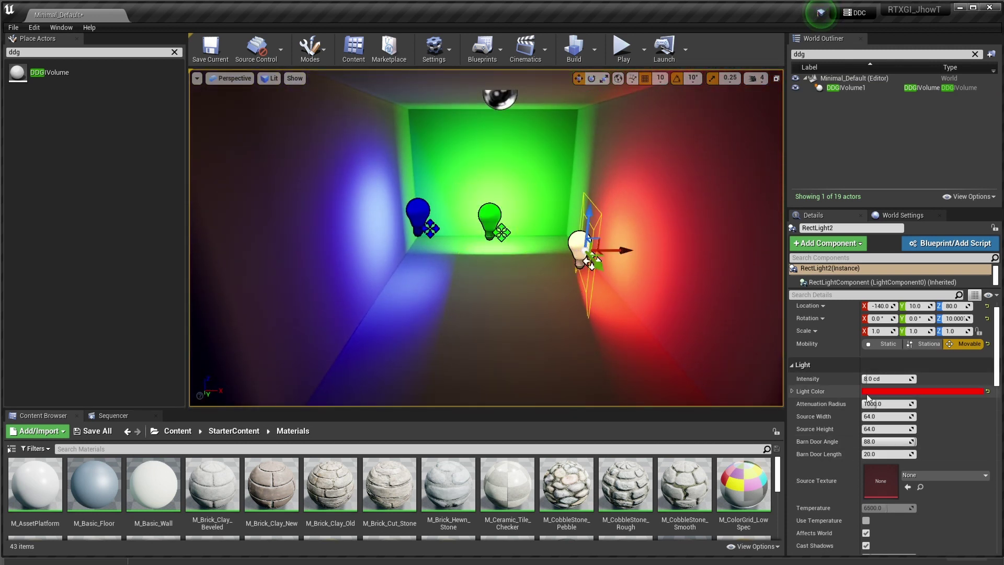
click(865, 533)
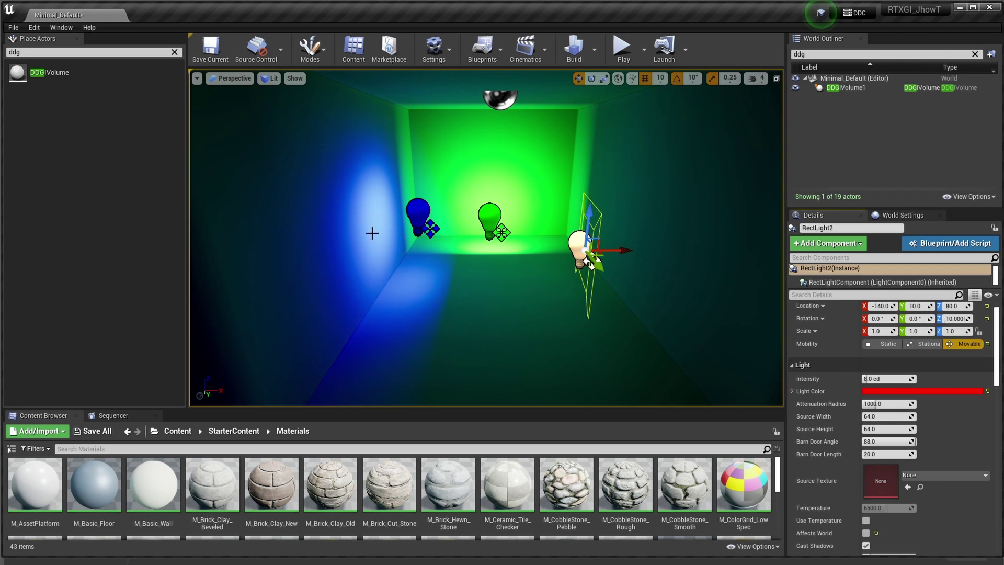
Clear the actor search and place a basic Cube on the room's floor at about X -210, Y 40, Z 40.
click(174, 52)
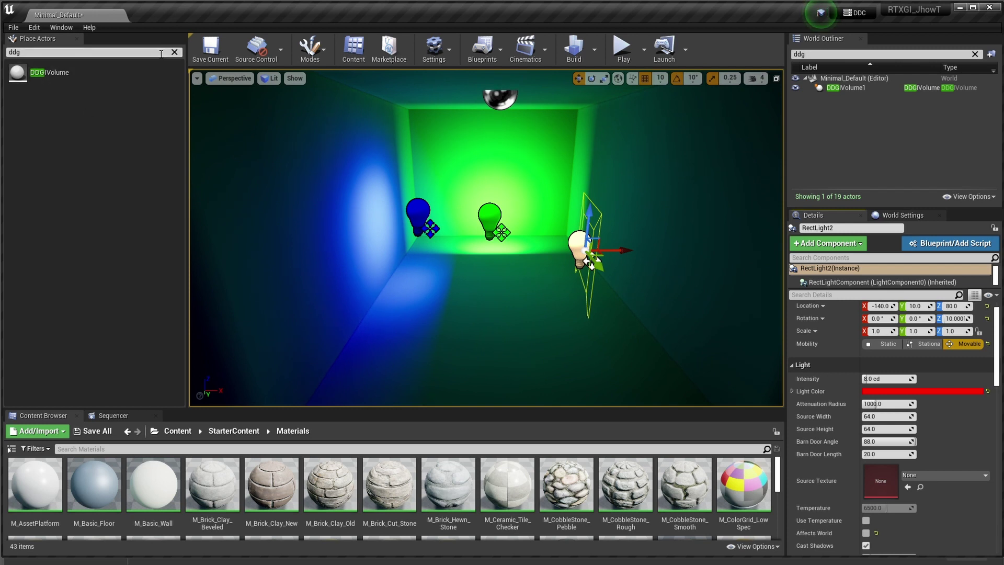
click(18, 82)
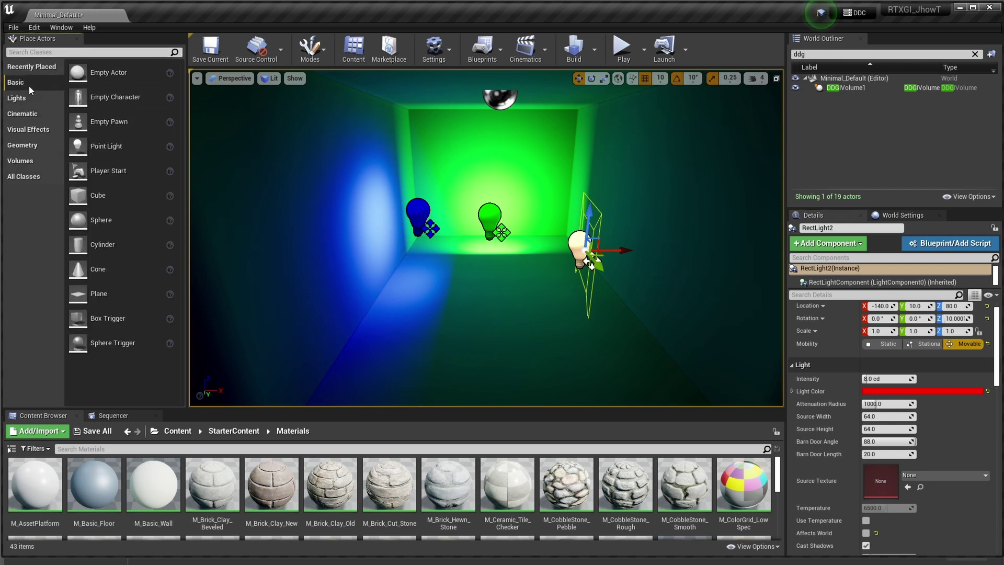
drag(86, 193, 553, 281)
mouse_move(557, 338)
right_down()
mouse_move(458, 322)
mouse_move(557, 338)
right_up()
drag(568, 341, 544, 306)
key(w)
right_drag(544, 306, 544, 306)
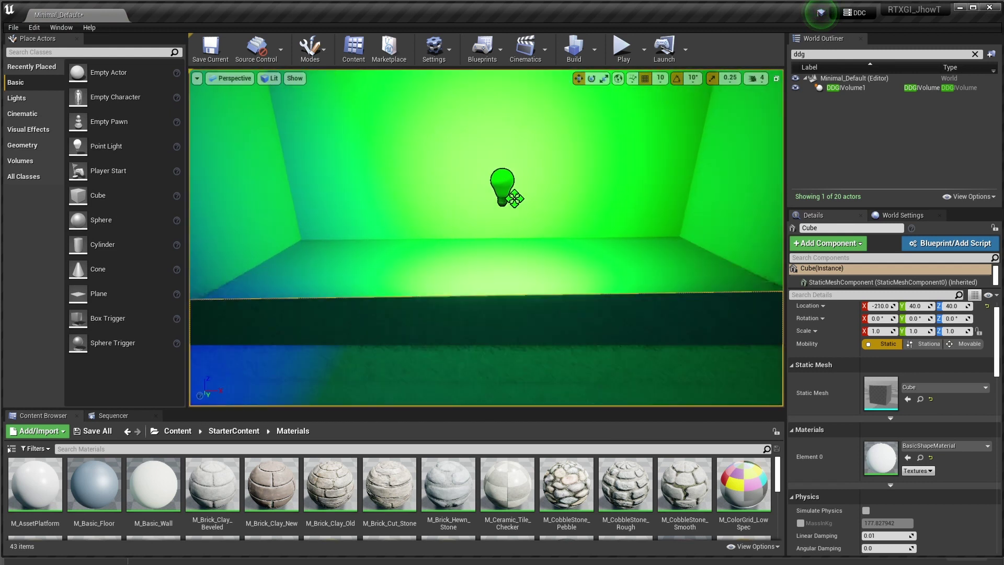
key(s)
mouse_move(597, 162)
right_down()
mouse_move(492, 162)
mouse_move(598, 162)
right_up()
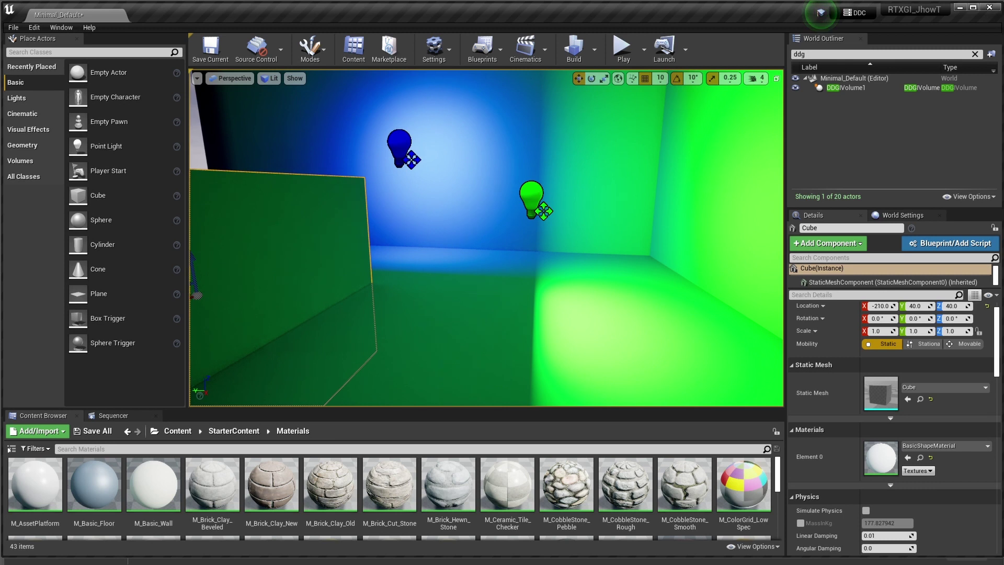
Select the green and blue rect lights in turn and examine how their light falls around the cube.
click(533, 196)
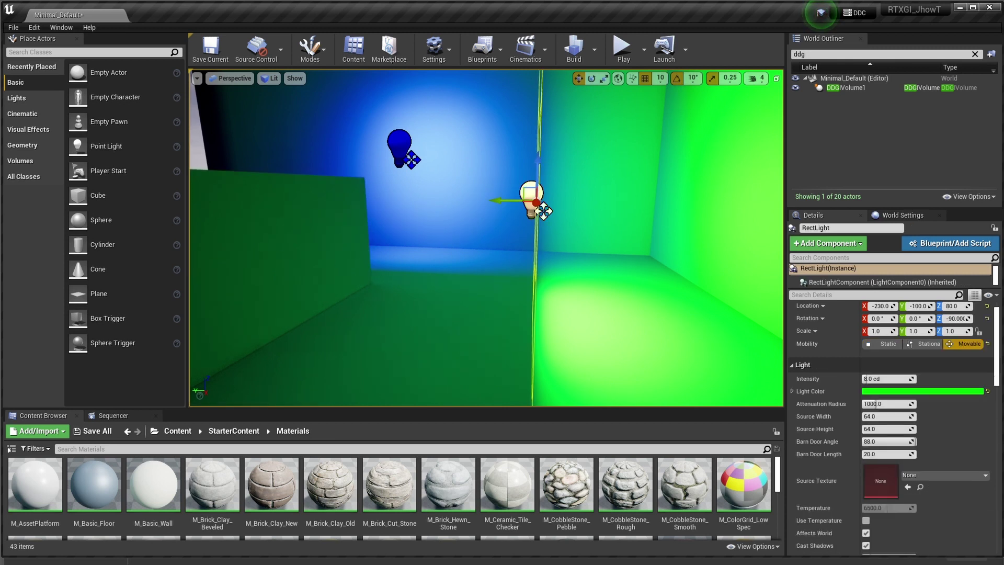
key(a)
right_drag(533, 196, 679, 196)
key(w)
key(a)
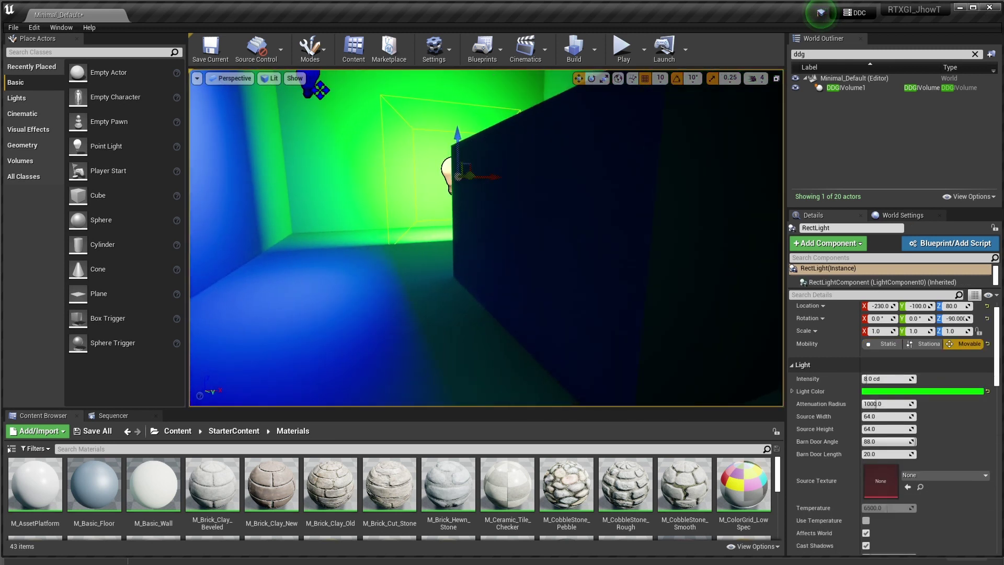
right_drag(430, 191, 404, 188)
key(s)
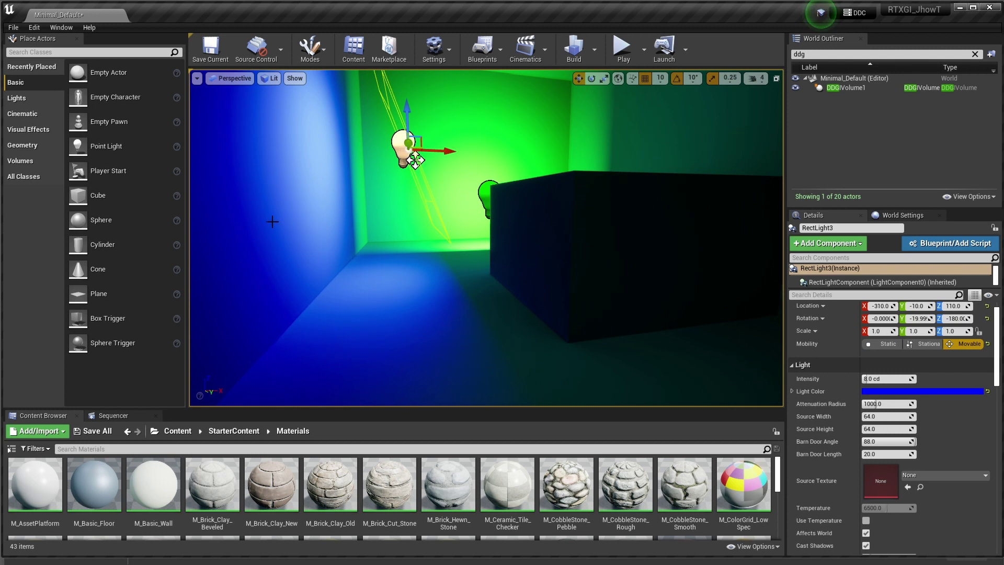
Move the red rect light to X -150 and turn its Affects World option back on.
right_drag(518, 266, 554, 235)
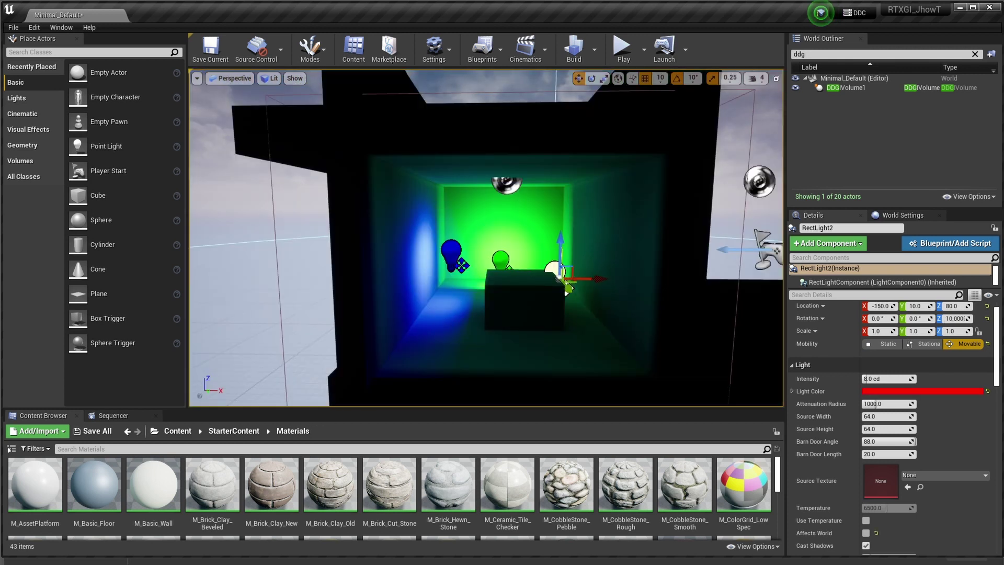
scroll(586, 269, up, 4)
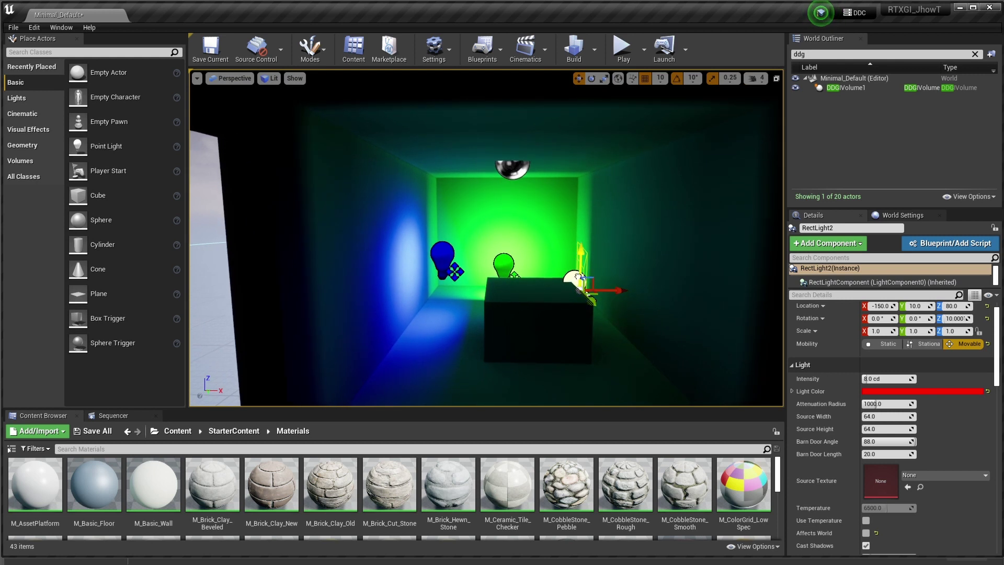
click(864, 533)
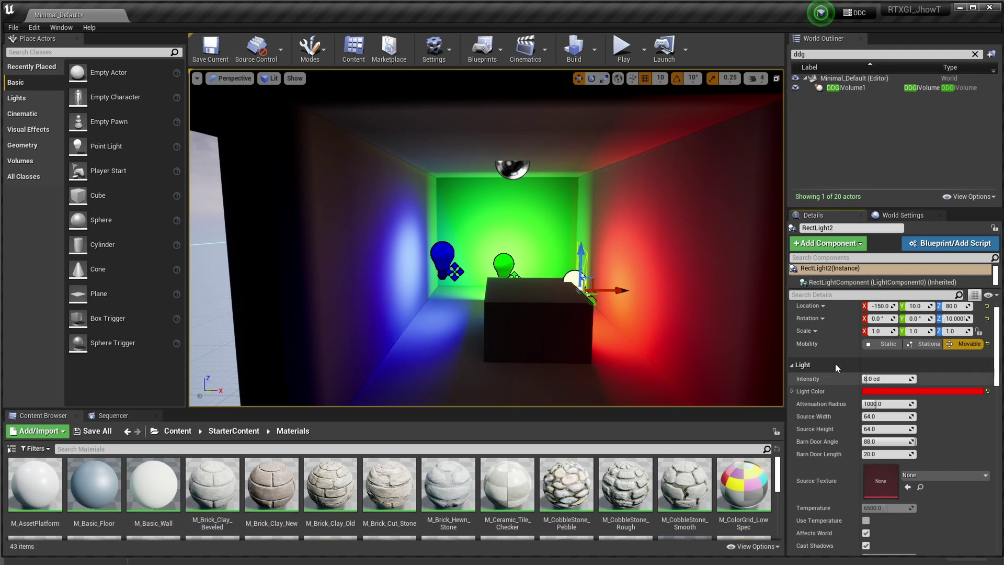
Select the DDGI volume and switch Enable Volume off and on to compare the lighting around the cube, leaving it on.
click(836, 88)
click(865, 360)
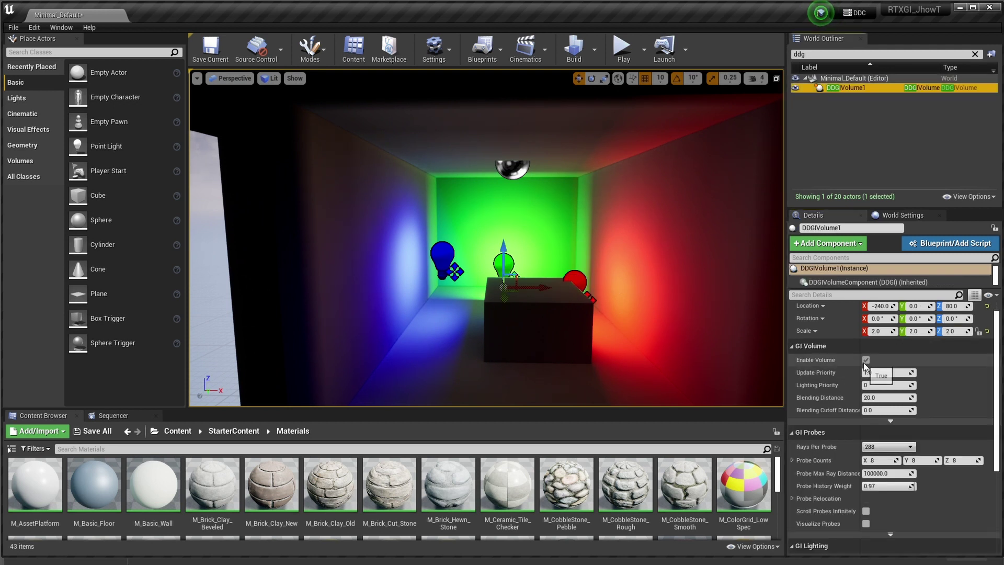
click(865, 361)
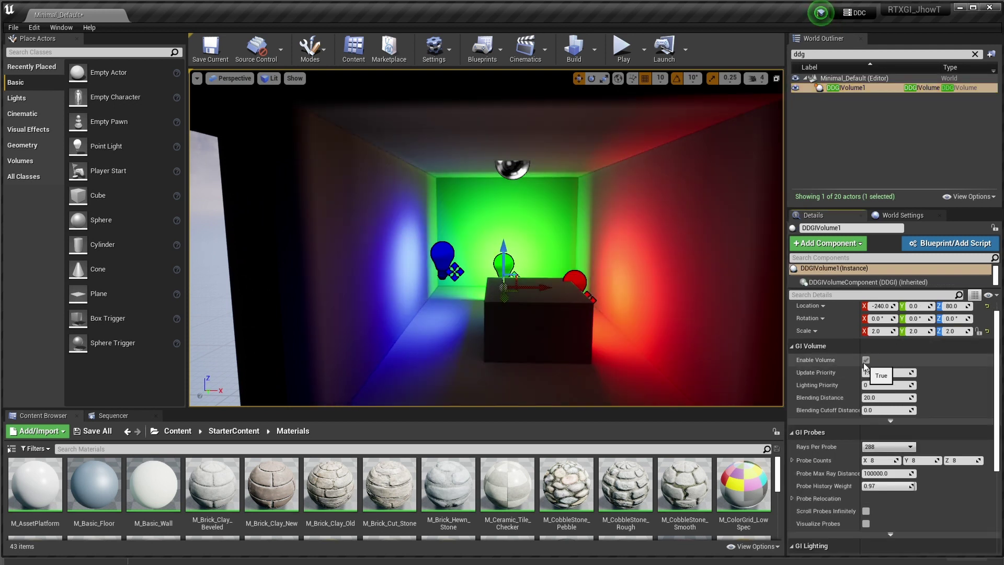
click(865, 361)
click(865, 360)
click(865, 361)
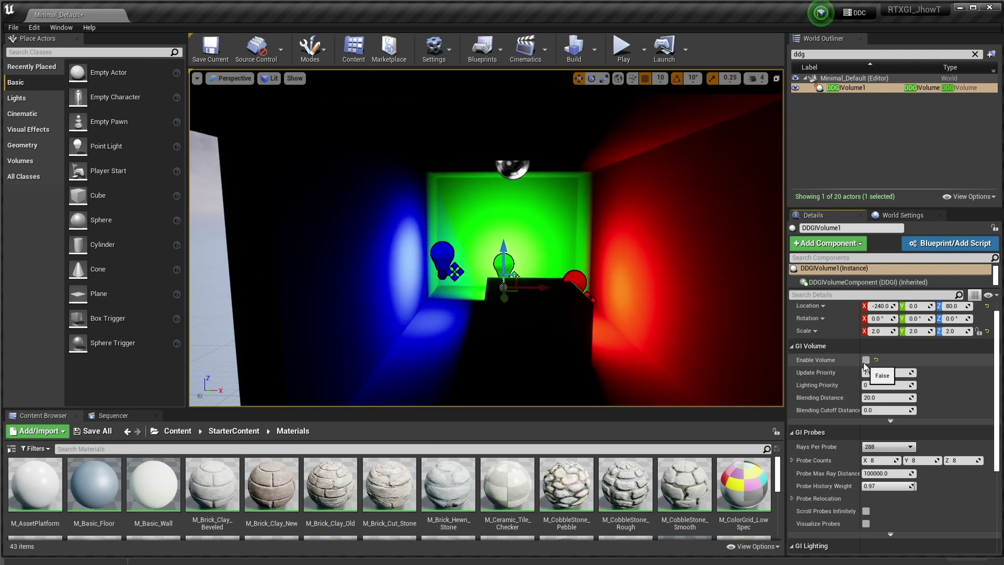
click(865, 360)
click(865, 360)
key(w)
right_drag(613, 322, 625, 392)
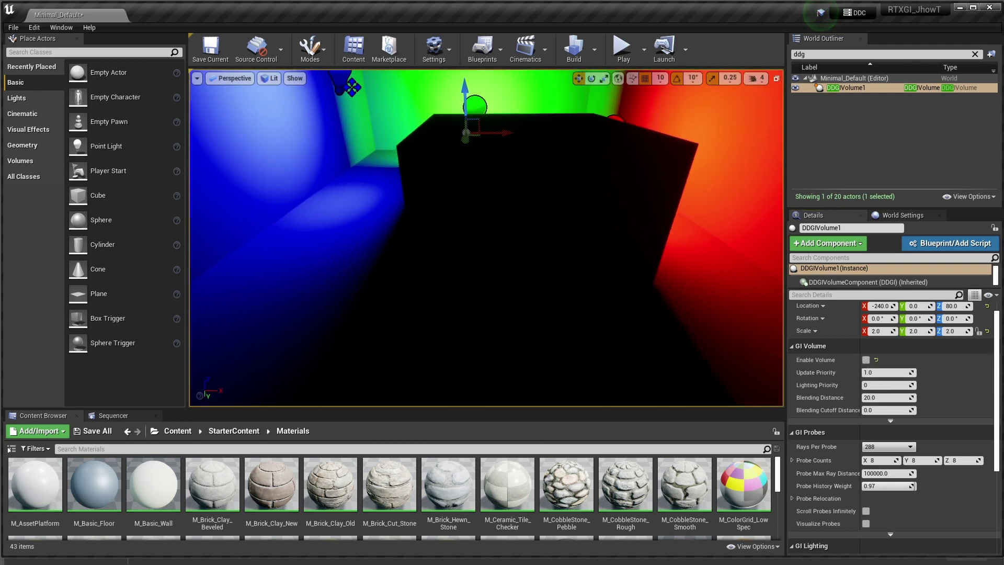
click(866, 360)
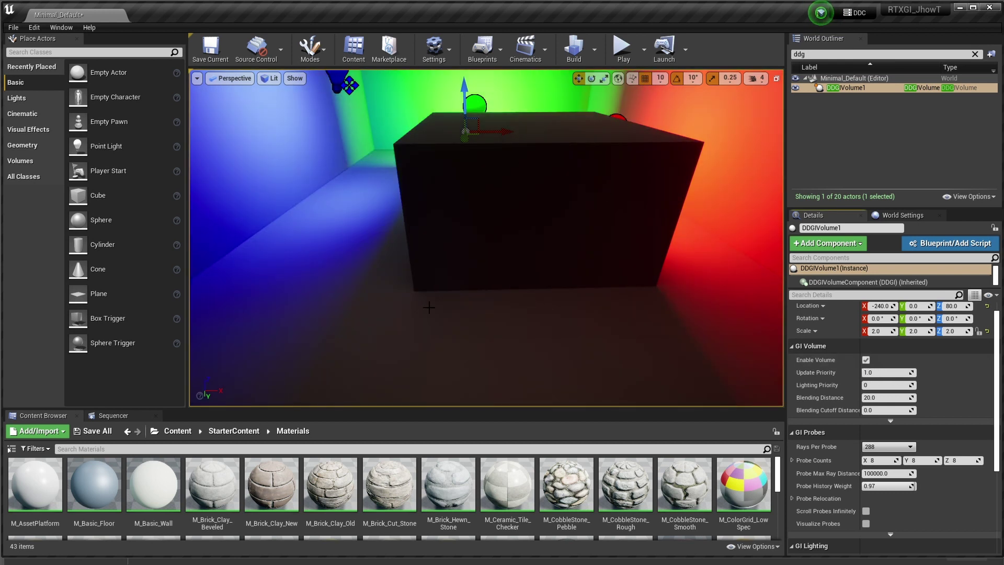
Hide the editor icons in the viewport and frame the whole room from outside its open end.
right_drag(536, 254, 520, 186)
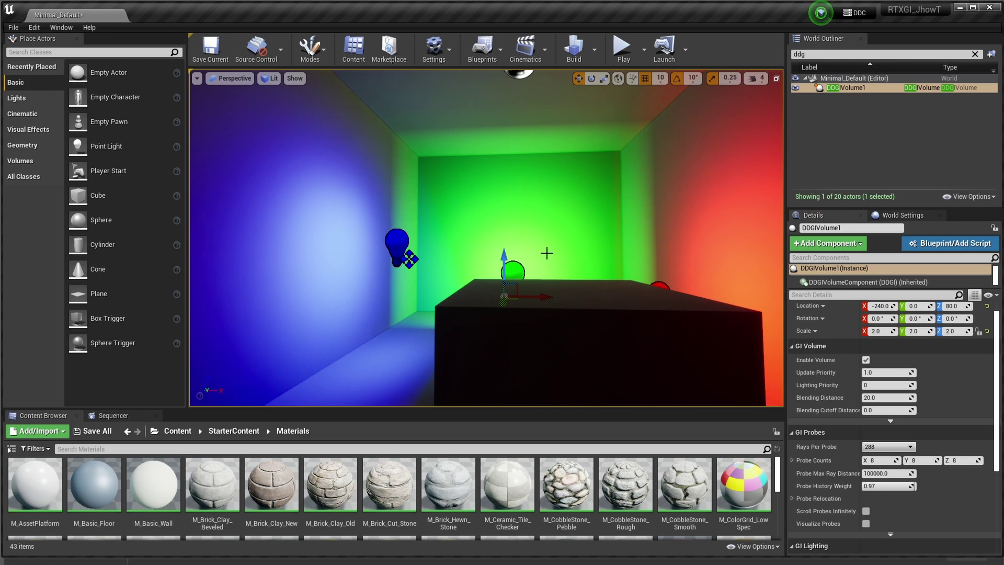
key(g)
key(s)
key(s)
right_drag(547, 253, 554, 223)
key(e)
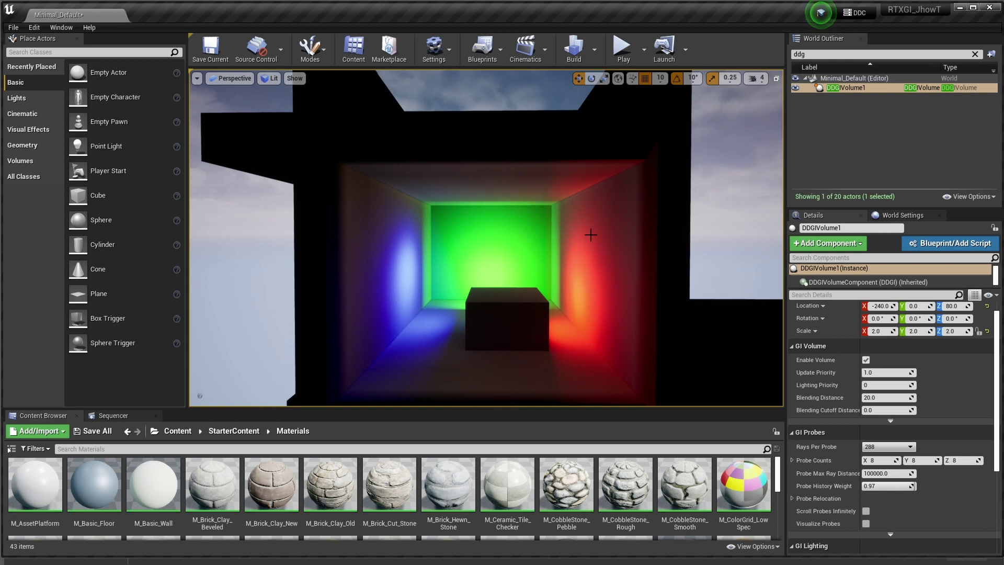
Select the DDGI volume and expand its advanced GI Volume settings.
click(821, 89)
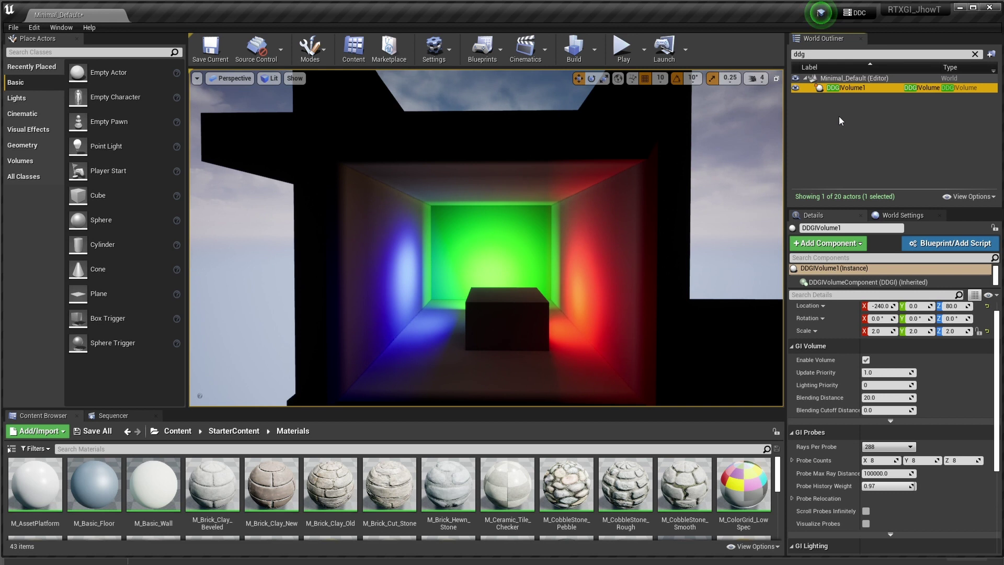
mouse_move(578, 260)
right_down()
mouse_move(549, 260)
mouse_move(577, 272)
mouse_move(572, 260)
right_up()
key(w)
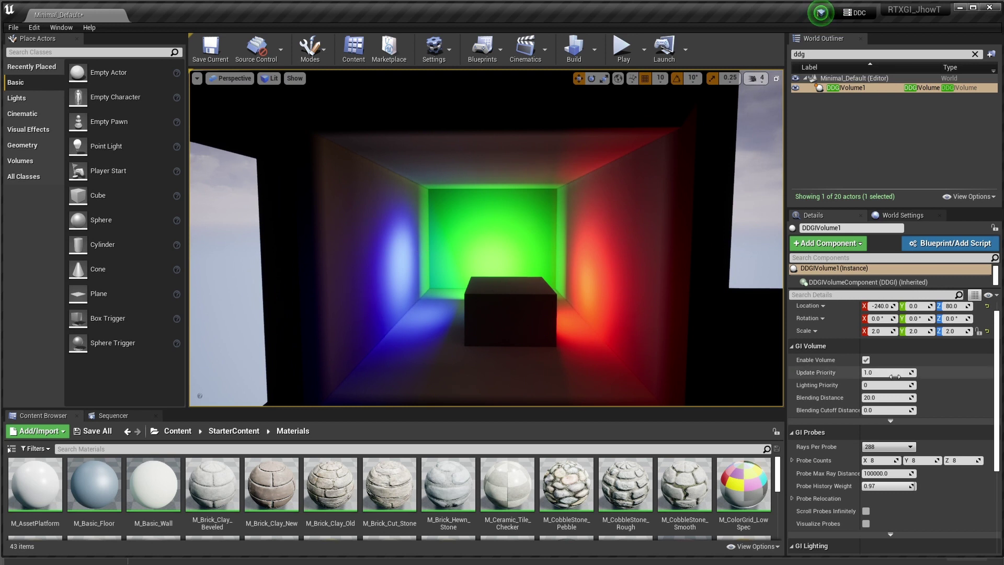
scroll(884, 392, up, 1)
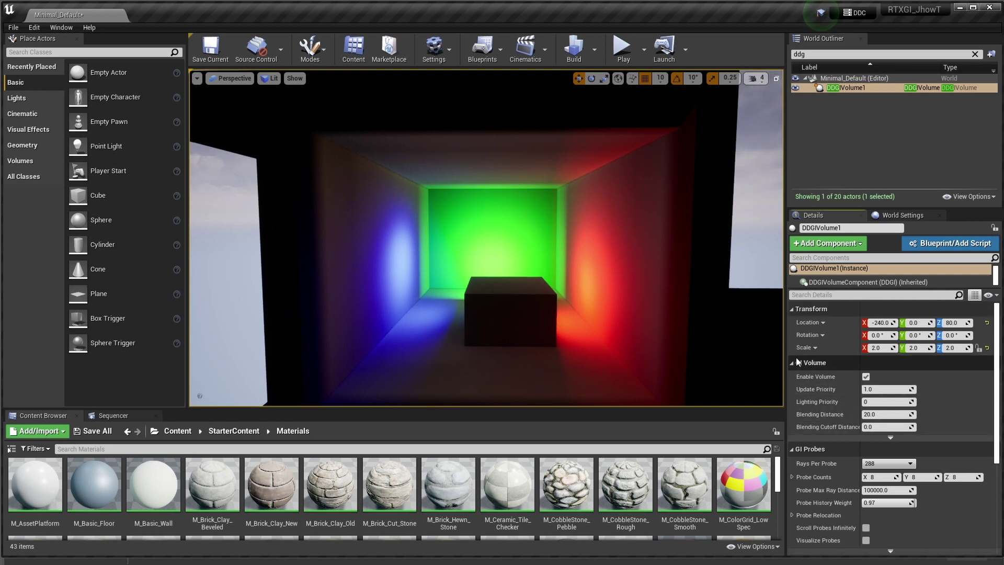
click(891, 438)
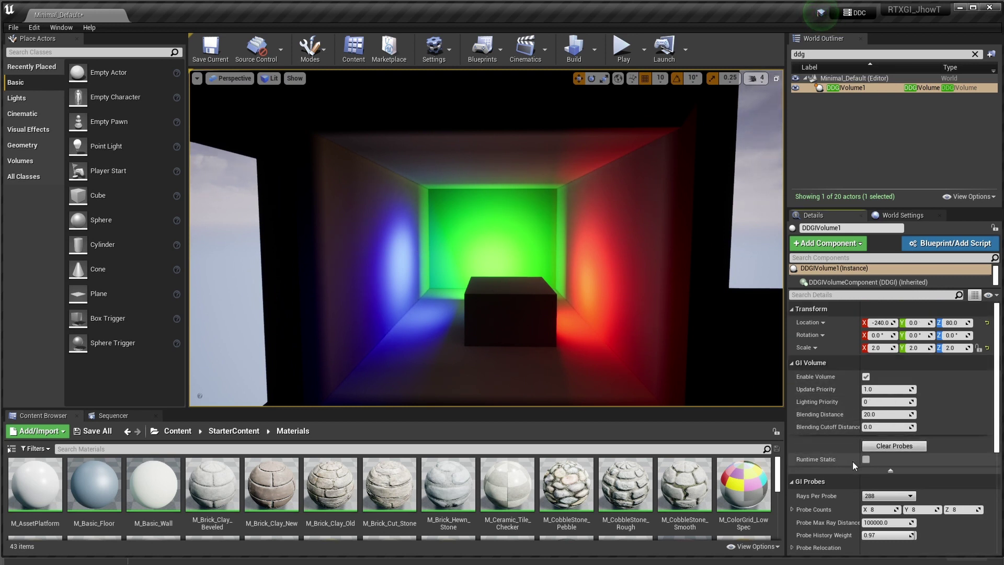